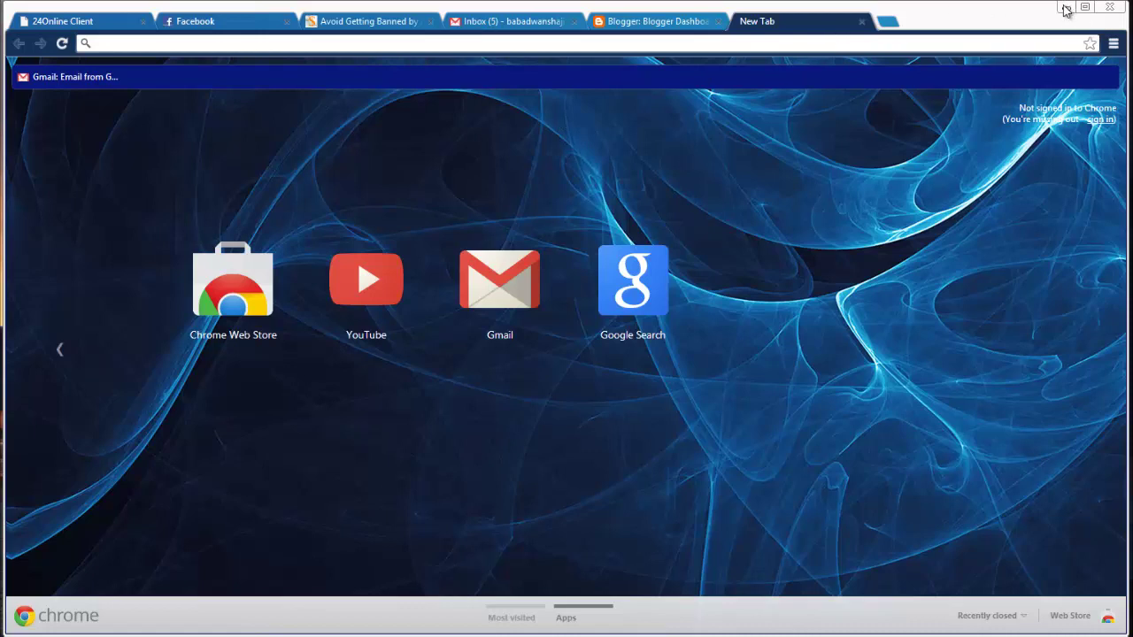
# - Minimize the new-tab Chrome window and bring up the window showing the Cancer blog at cancerbrainofpeople.blogspot.in
pyautogui.click(1065, 9)
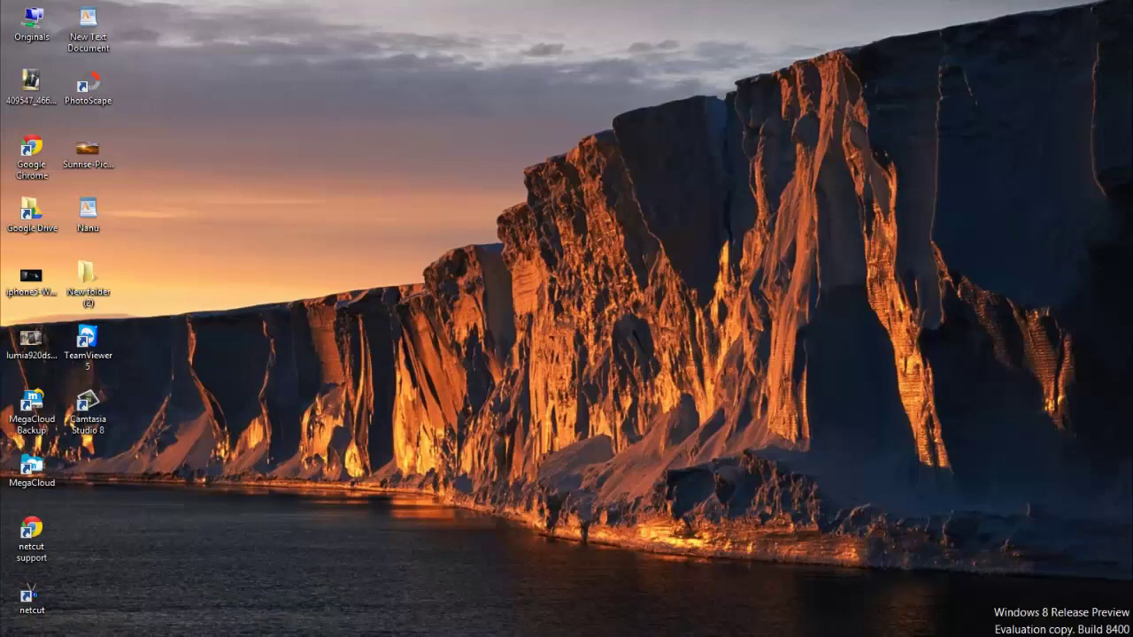
pyautogui.moveTo(41, 632)
pyautogui.click(242, 576)
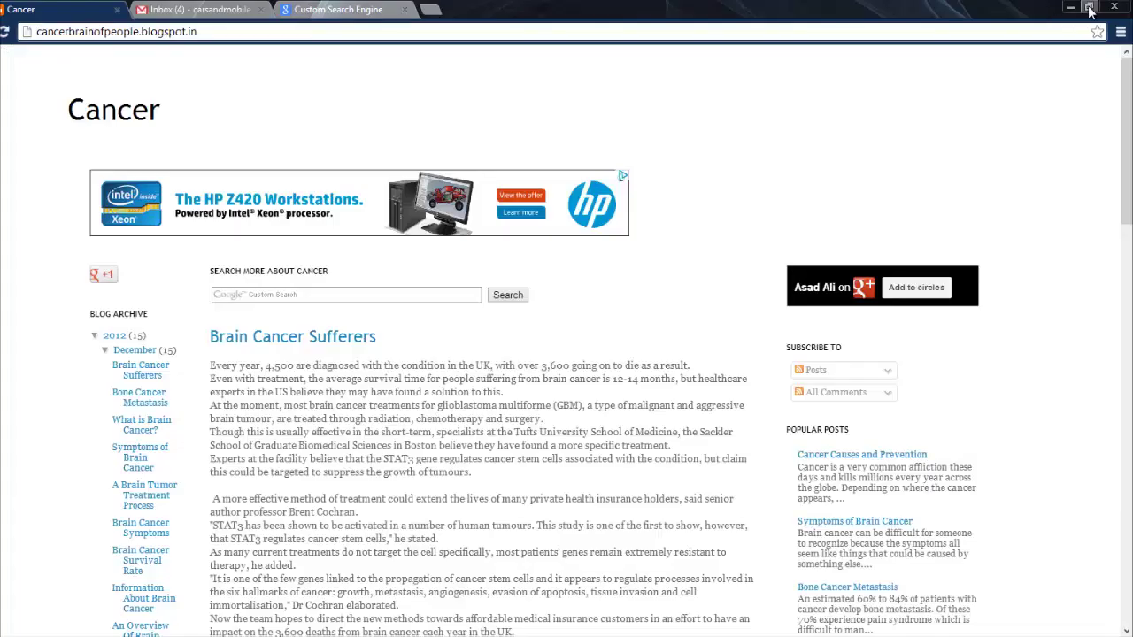
# - Shrink the Cancer blog window, view the Gmail and google.com/cse/ Custom Search Engine tabs, then switch windows
pyautogui.click(1089, 8)
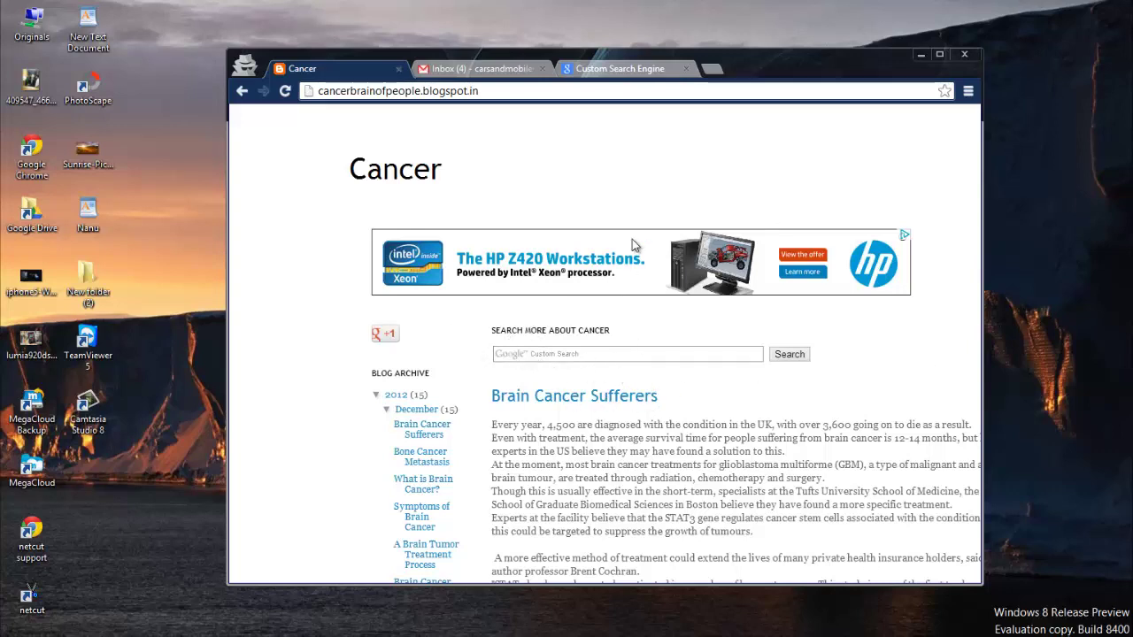
pyautogui.click(478, 64)
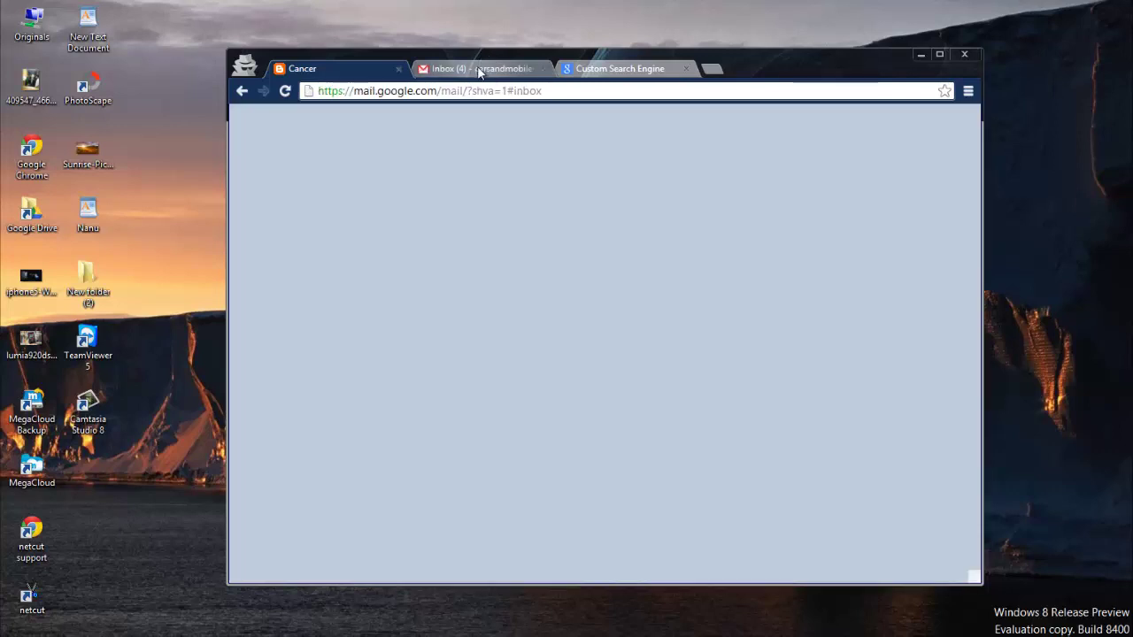
pyautogui.click(602, 69)
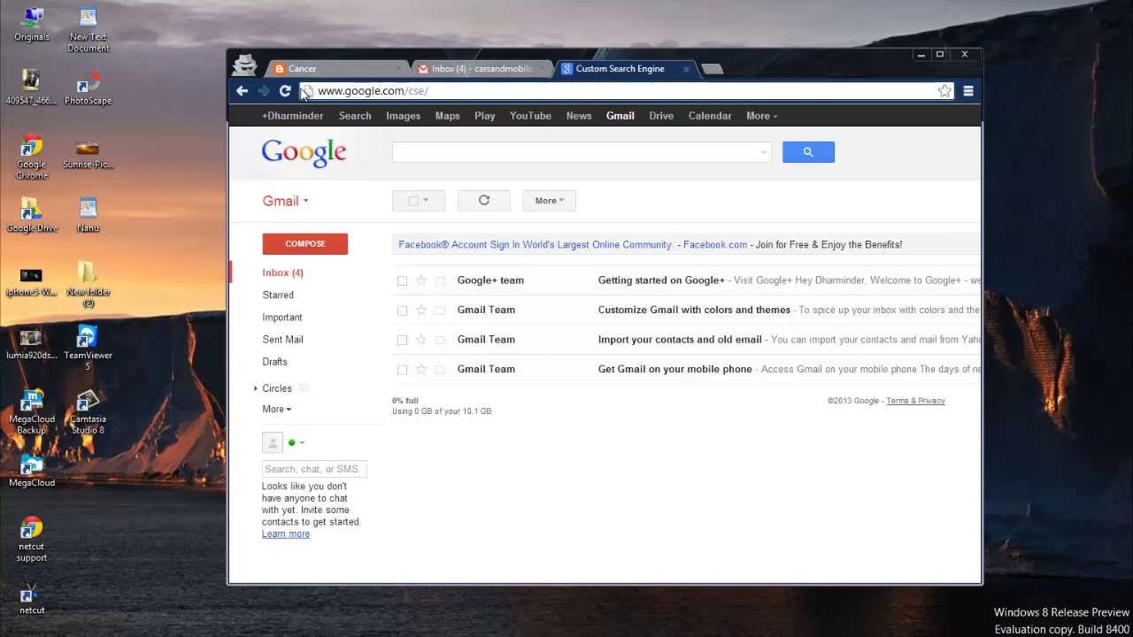
pyautogui.click(439, 91)
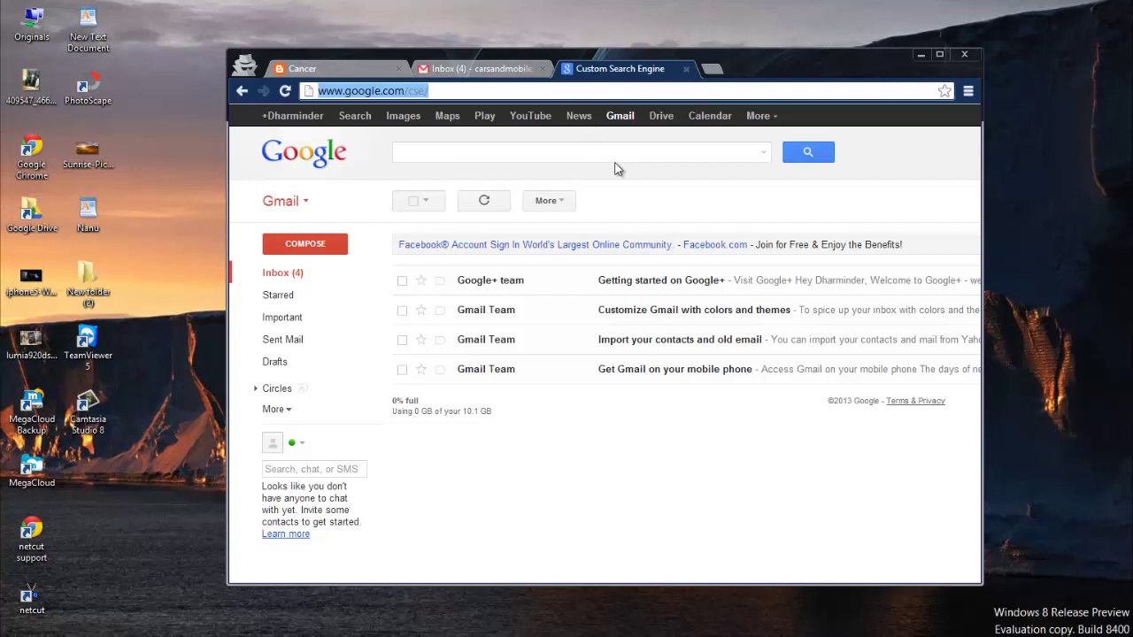
pyautogui.click(231, 557)
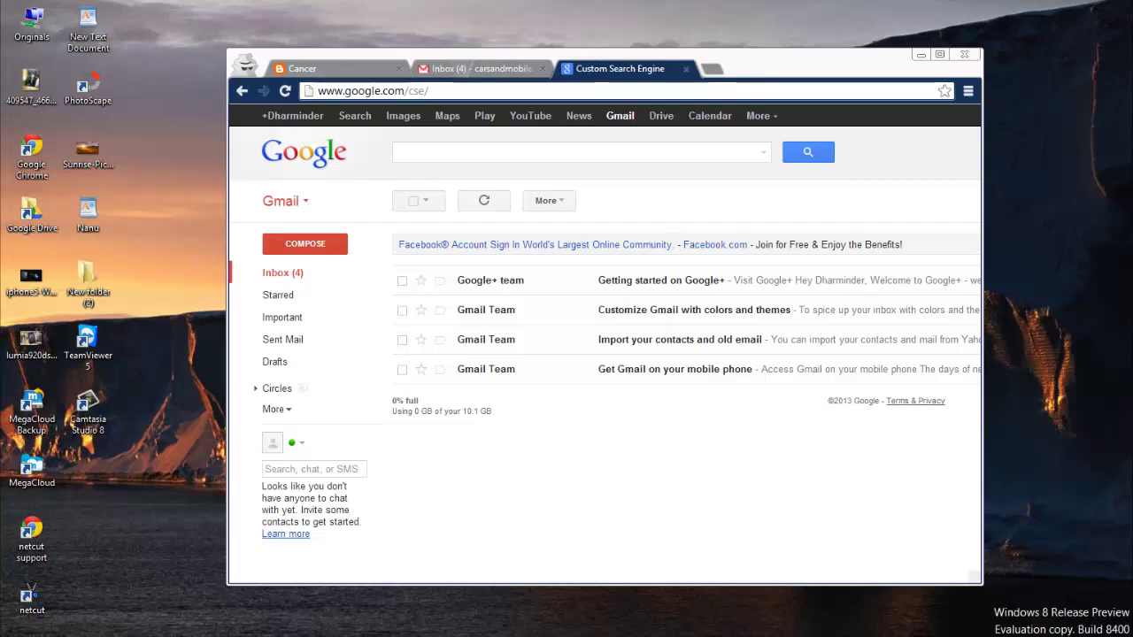
pyautogui.moveTo(92, 597)
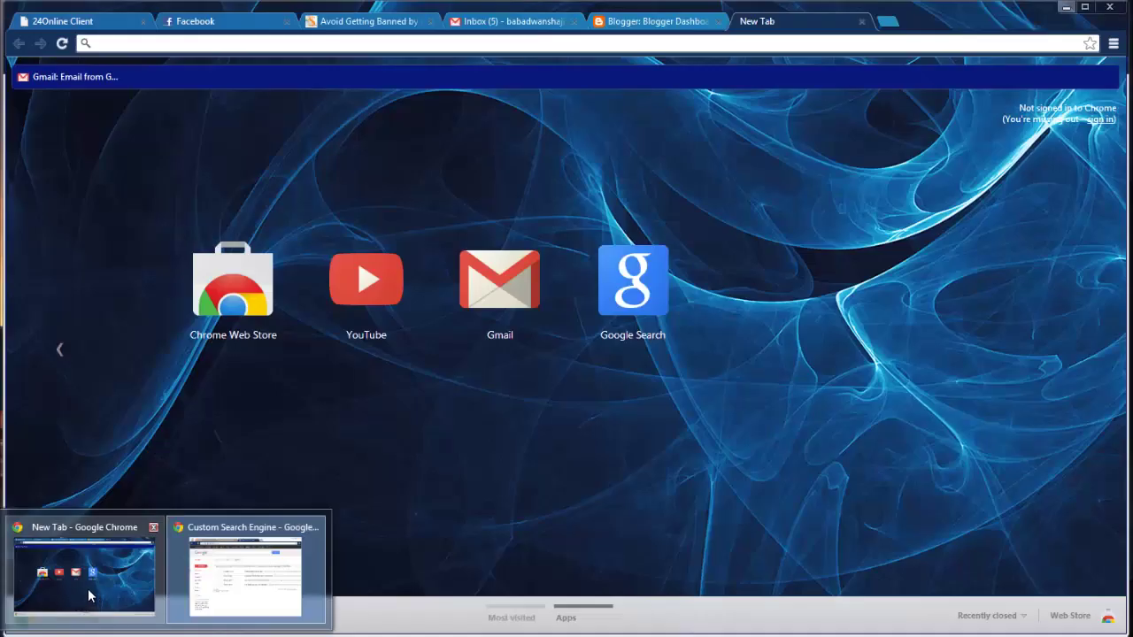
# - From the Blogger dashboard, open the Gadgets Of The World blog at 786gadgets.blogspot.in in a new tab
pyautogui.click(87, 589)
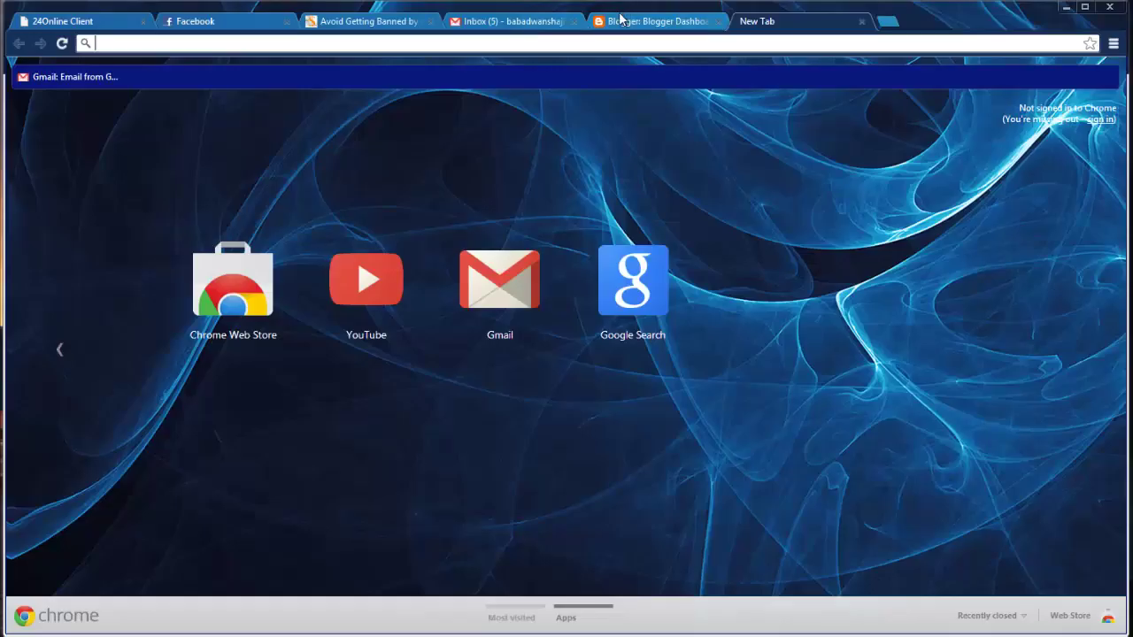
pyautogui.click(652, 24)
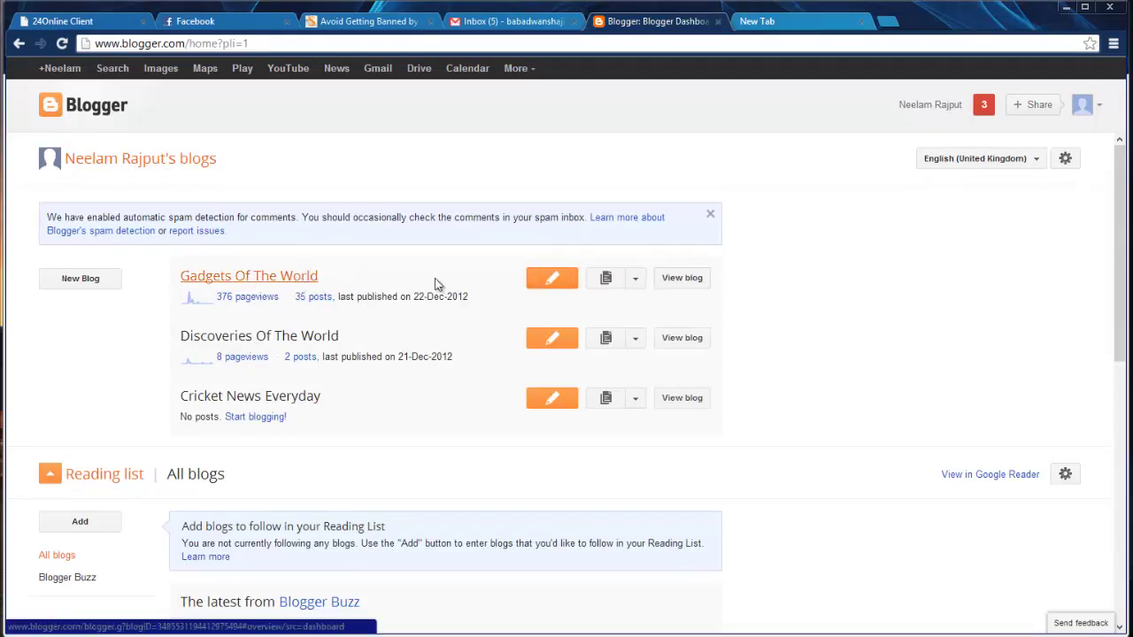
pyautogui.click(680, 283)
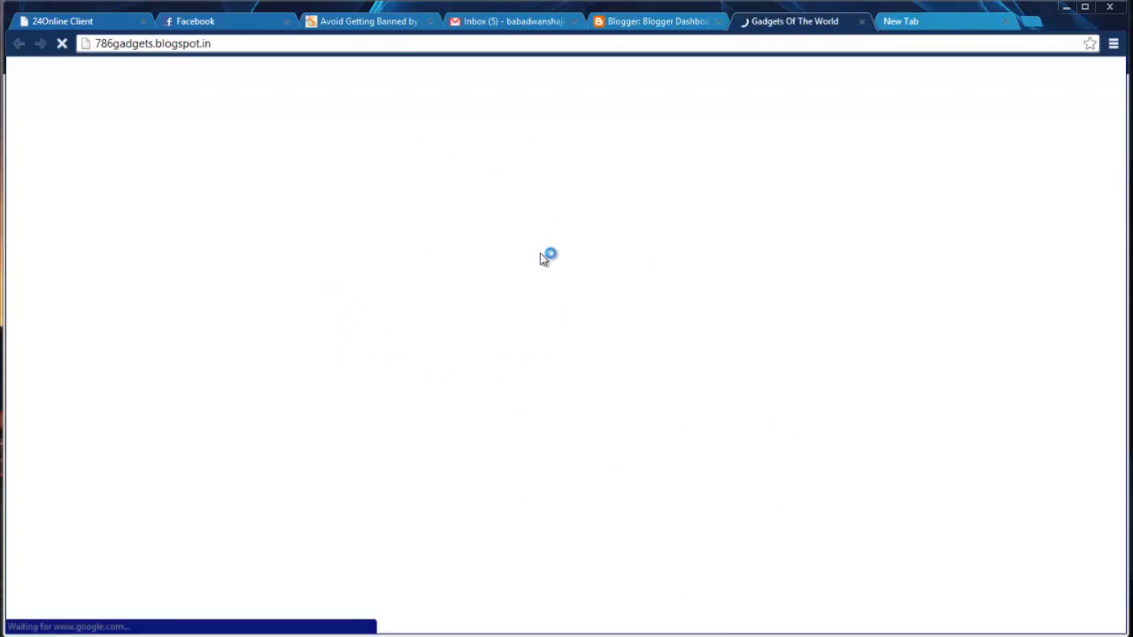
# - Load google.com/sce/ in the empty new tab
pyautogui.click(927, 21)
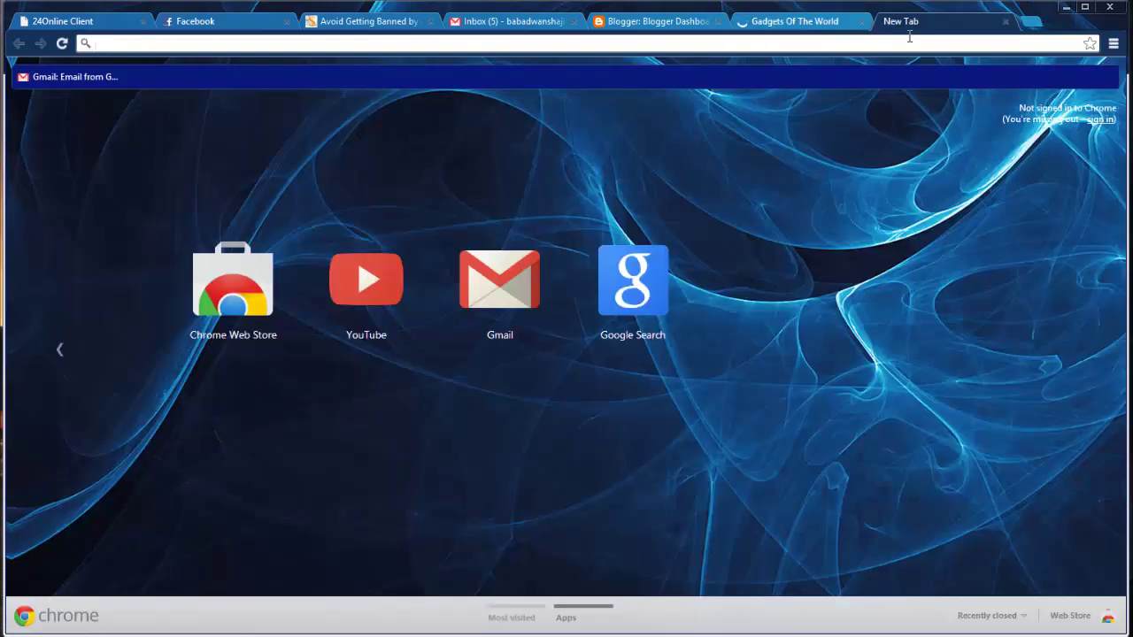
pyautogui.write('google.com')
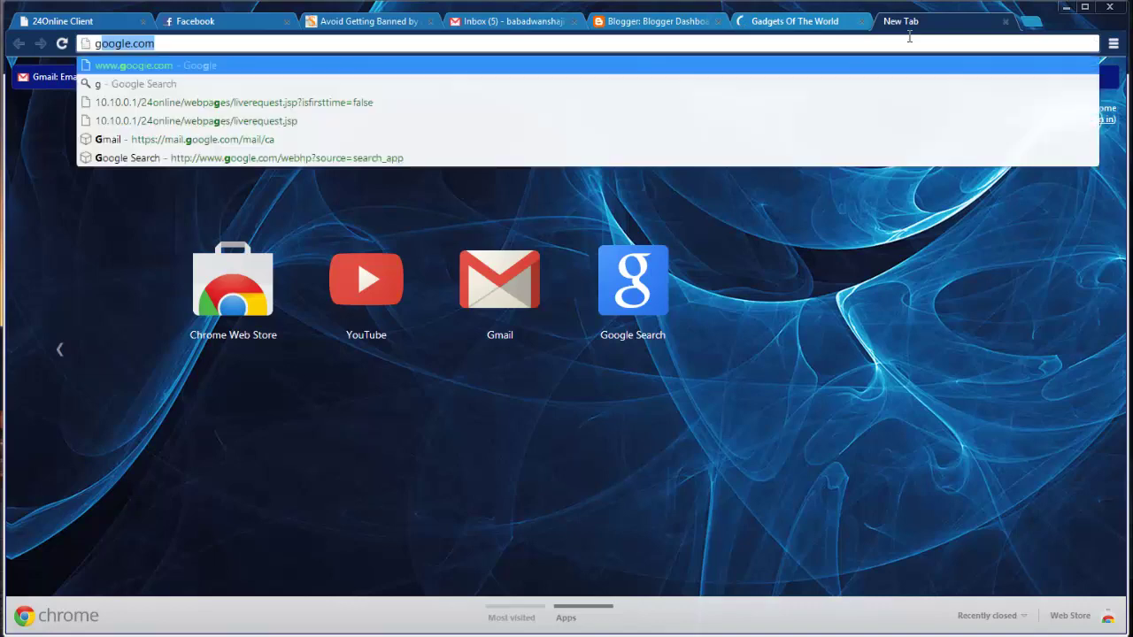
pyautogui.press('Right')
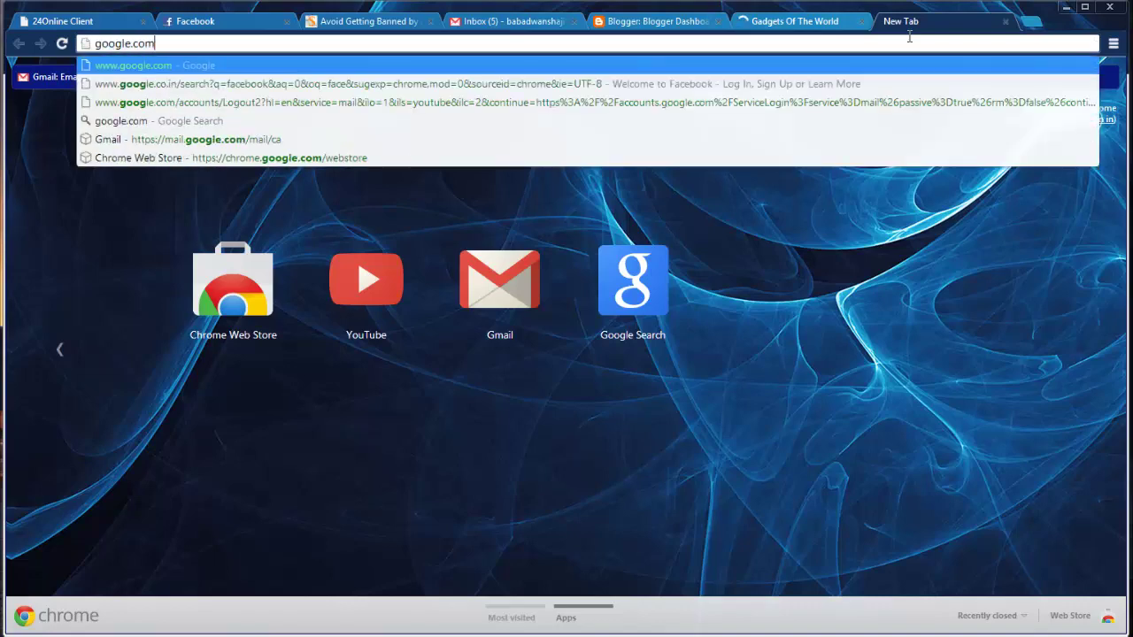
pyautogui.write('/sce/')
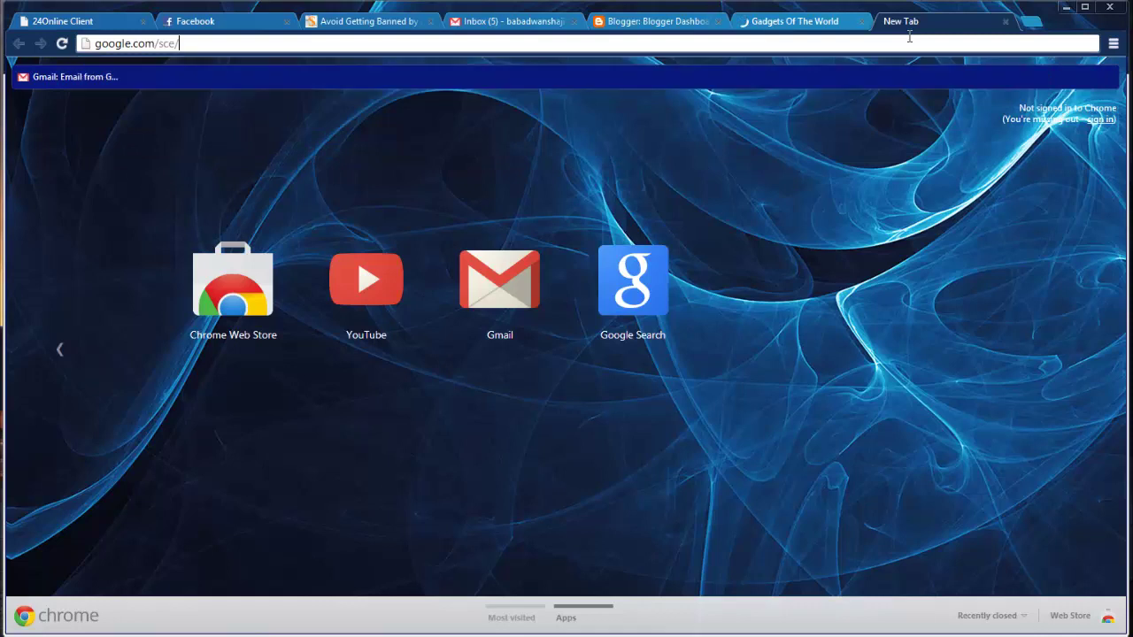
pyautogui.press('Return')
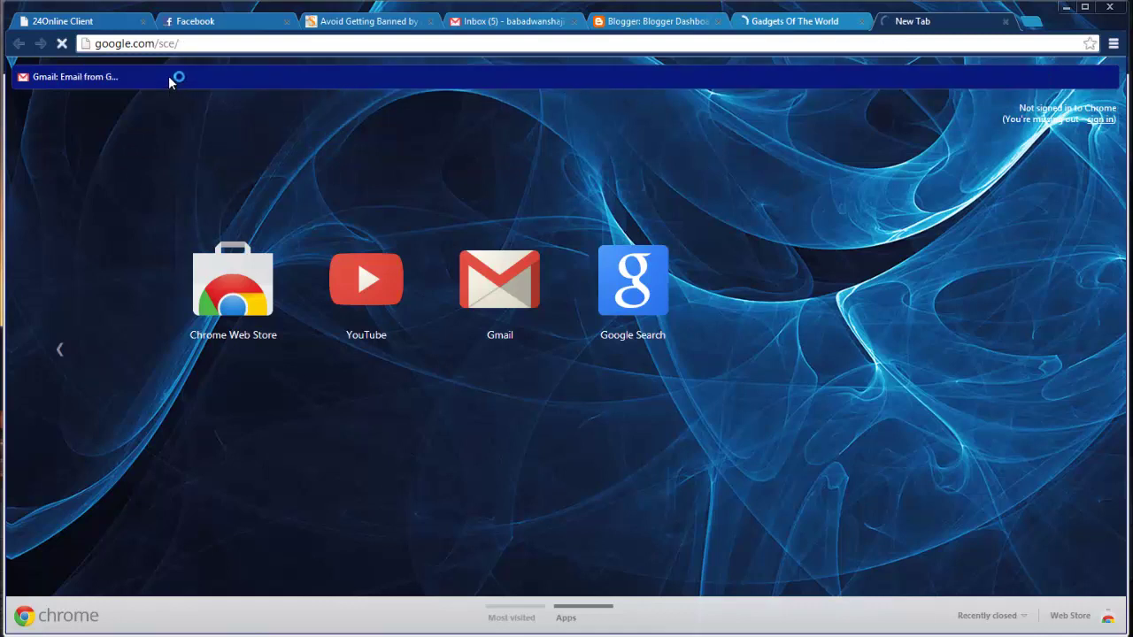
# - Scroll through the Gadgets Of The World blog, then select the address on the 404 tab
pyautogui.click(774, 28)
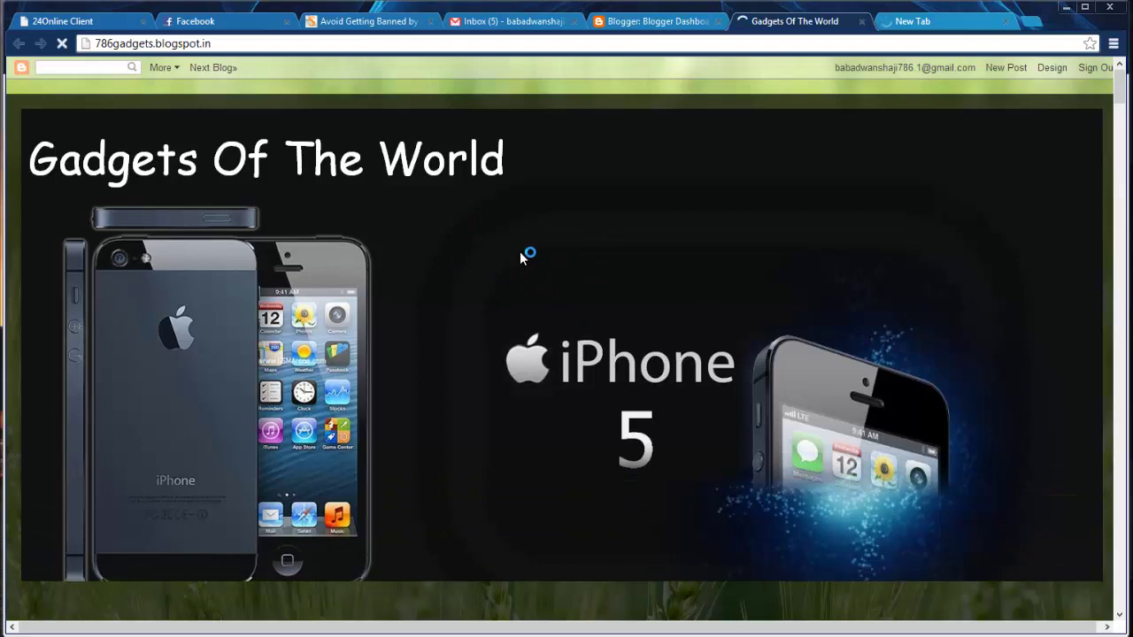
pyautogui.scroll(-1, 496, 257)
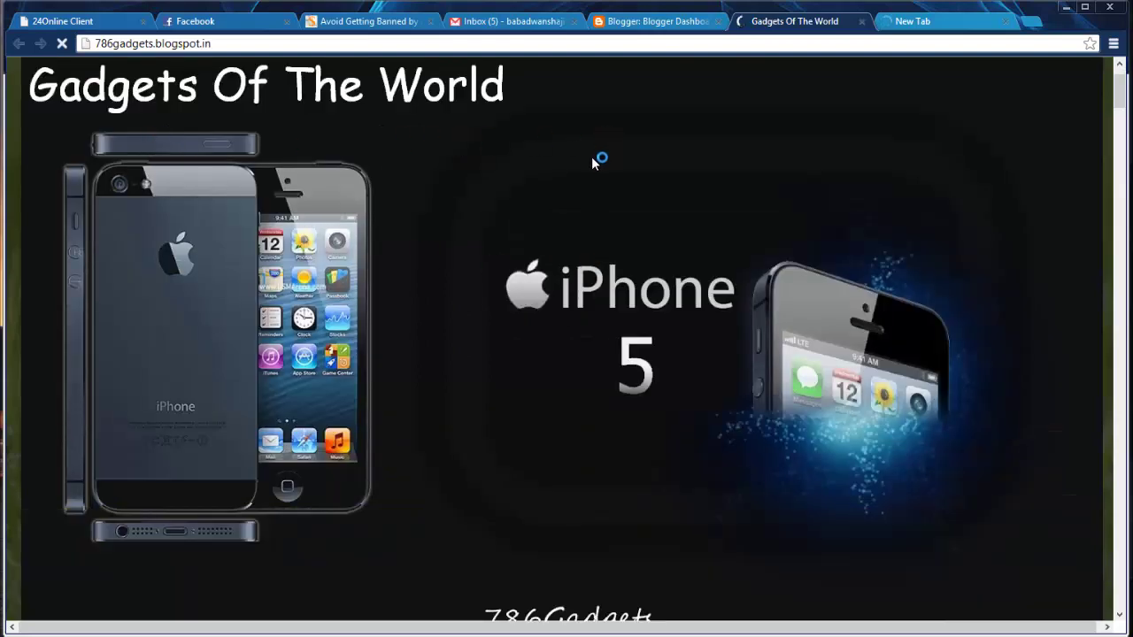
pyautogui.scroll(-8, 517, 194)
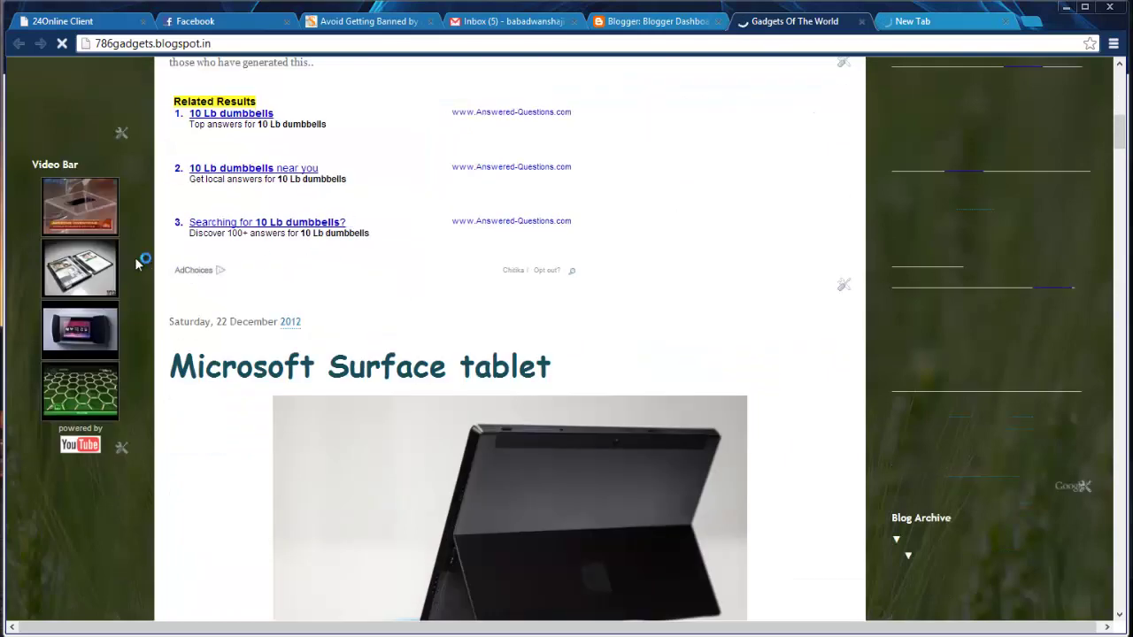
pyautogui.moveTo(925, 152)
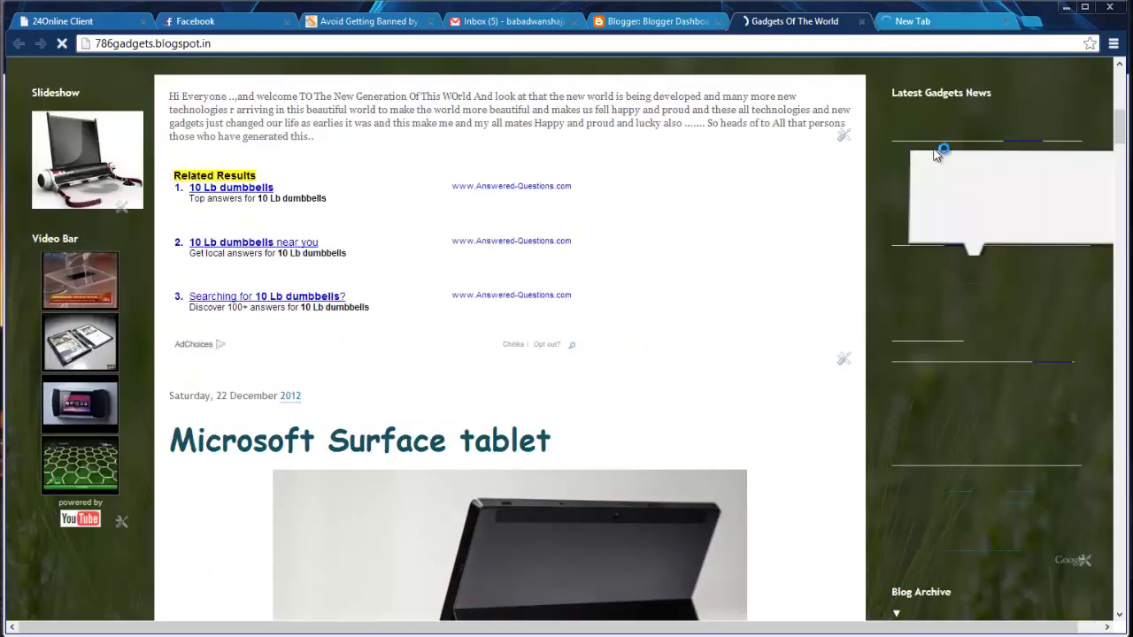
pyautogui.scroll(3, 796, 228)
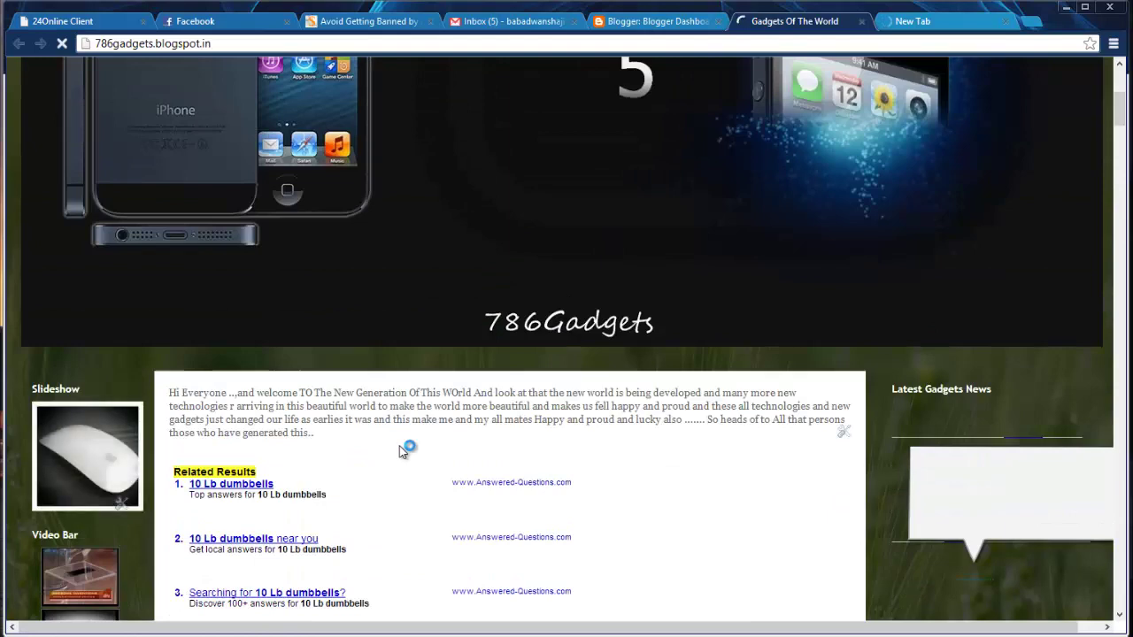
pyautogui.scroll(-3, 577, 230)
pyautogui.scroll(-1, 597, 328)
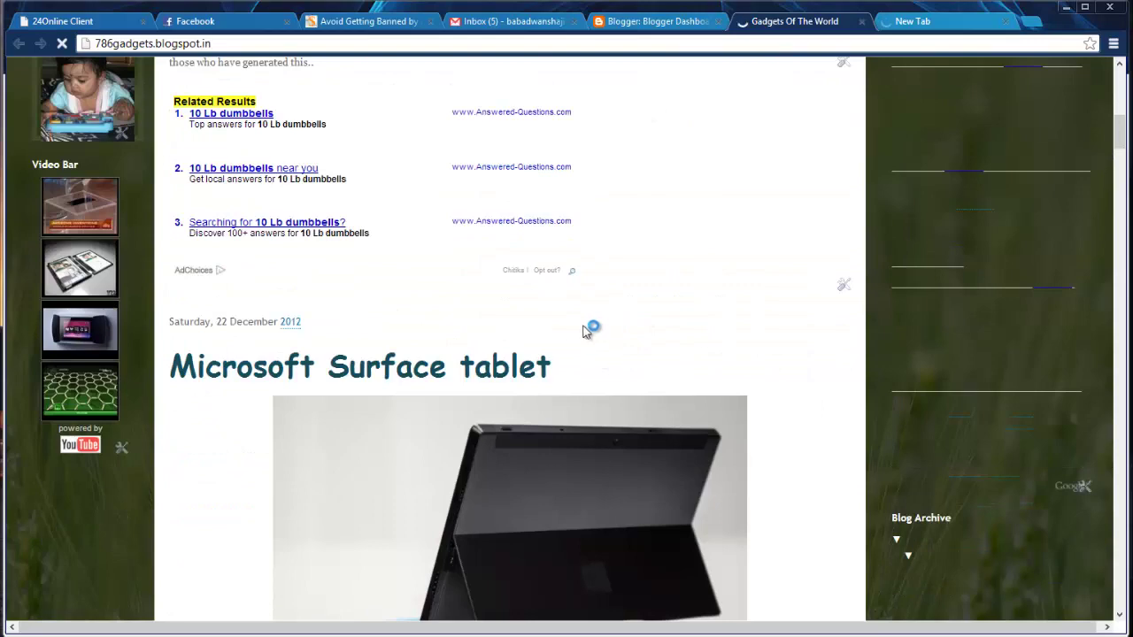
pyautogui.scroll(-1, 859, 121)
pyautogui.scroll(3, 867, 122)
pyautogui.click(921, 23)
pyautogui.hotkey('ctrl', 'l')
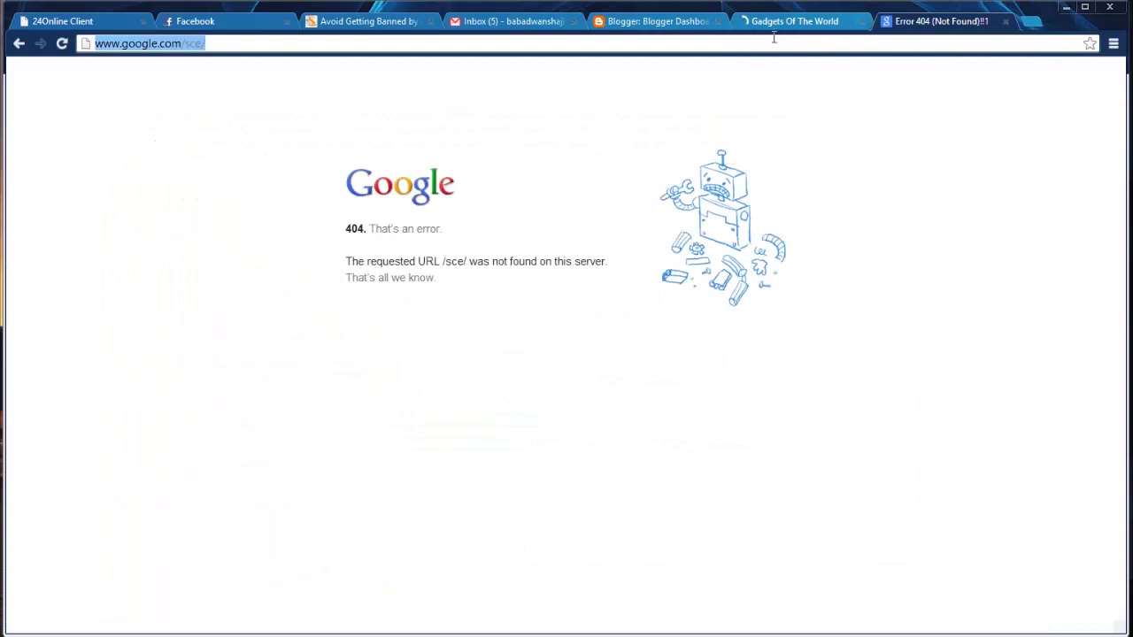
pyautogui.click(671, 47)
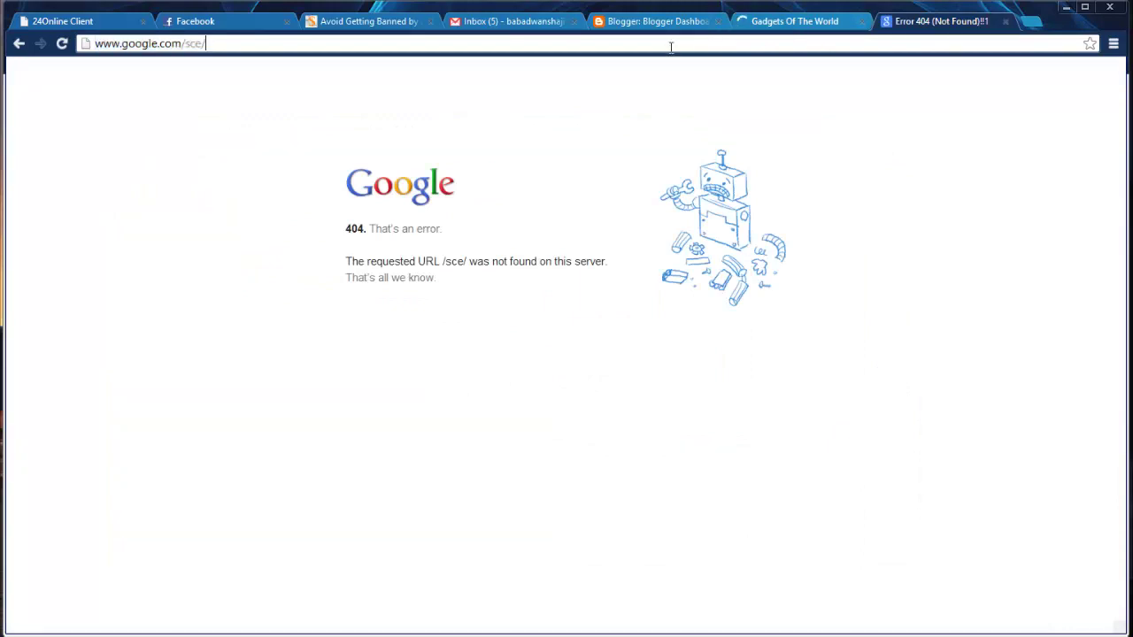
pyautogui.press('BackSpace')
pyautogui.press('BackSpace')
pyautogui.press('BackSpace')
pyautogui.press('BackSpace')
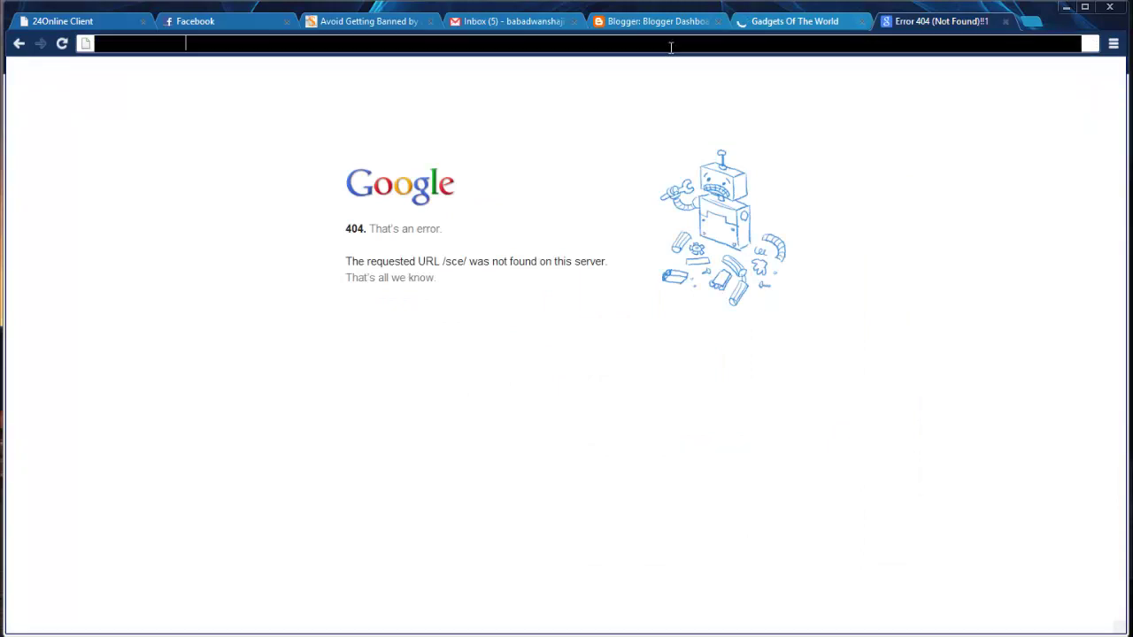
pyautogui.press('Return')
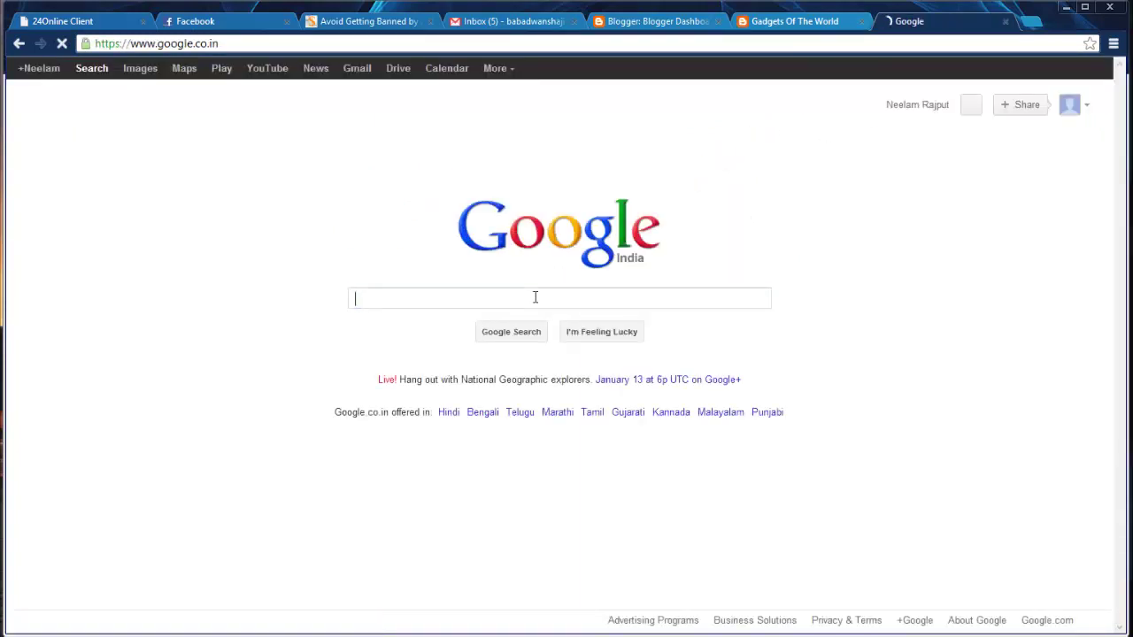
# - Search Google for 'google search box', replacing the misspelled how-to query
pyautogui.write('how to ad a ')
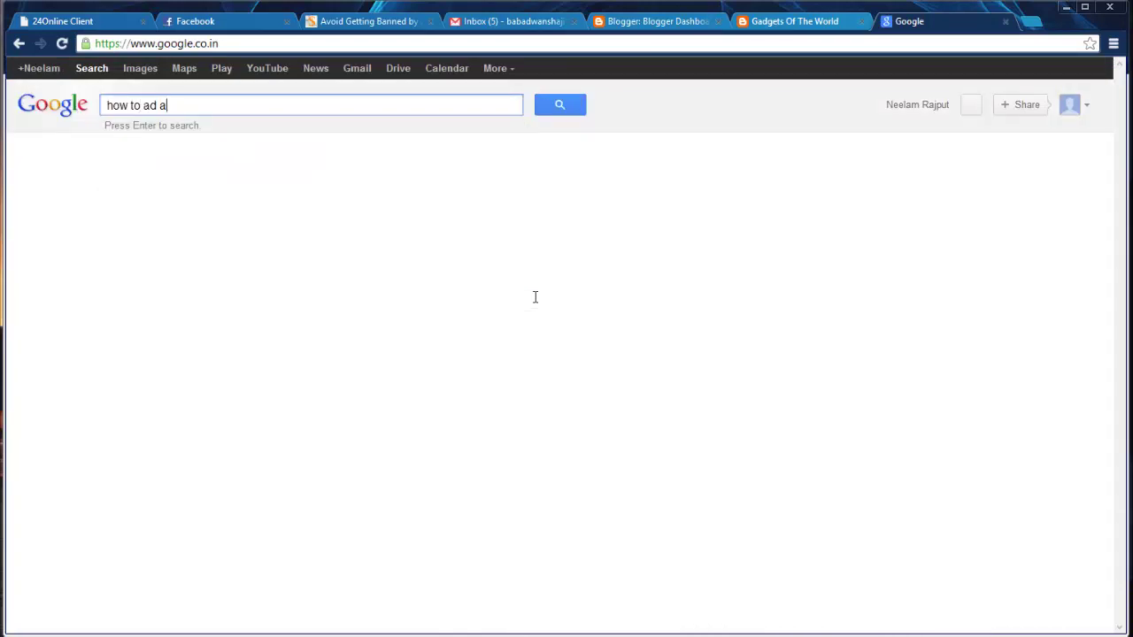
pyautogui.write('search ')
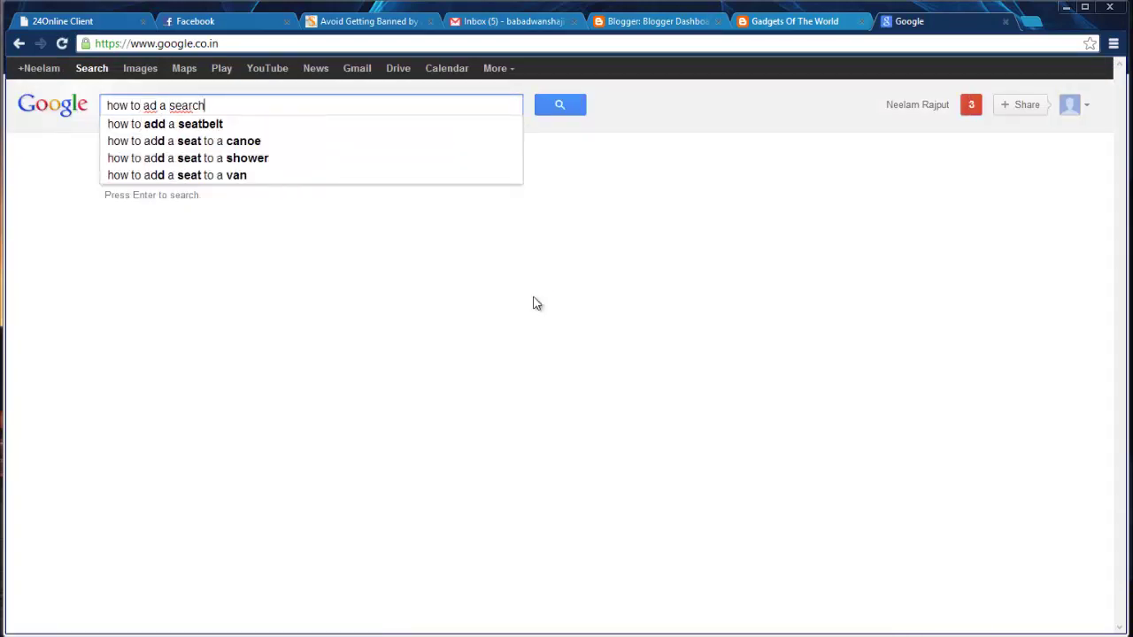
pyautogui.write('box')
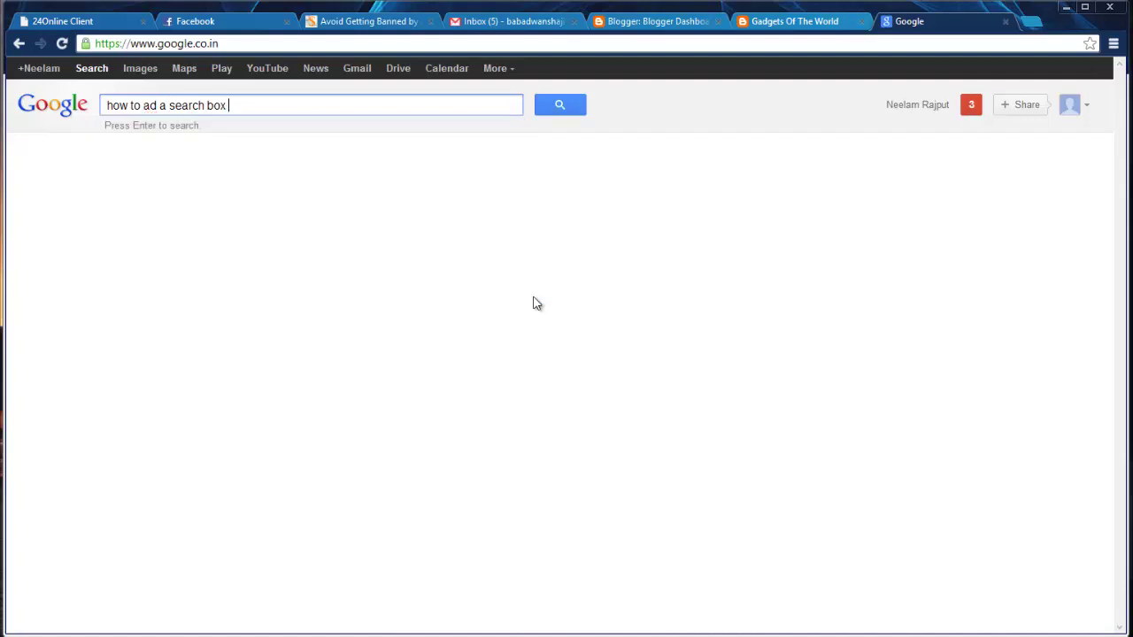
pyautogui.press('BackSpace')
pyautogui.press('BackSpace')
pyautogui.press('BackSpace')
pyautogui.press('BackSpace')
pyautogui.press('BackSpace')
pyautogui.press('BackSpace')
pyautogui.press('BackSpace')
pyautogui.press('BackSpace')
pyautogui.press('BackSpace')
pyautogui.press('BackSpace')
pyautogui.press('BackSpace')
pyautogui.press('BackSpace')
pyautogui.press('BackSpace')
pyautogui.press('BackSpace')
pyautogui.press('BackSpace')
pyautogui.press('BackSpace')
pyautogui.press('BackSpace')
pyautogui.press('BackSpace')
pyautogui.press('BackSpace')
pyautogui.press('BackSpace')
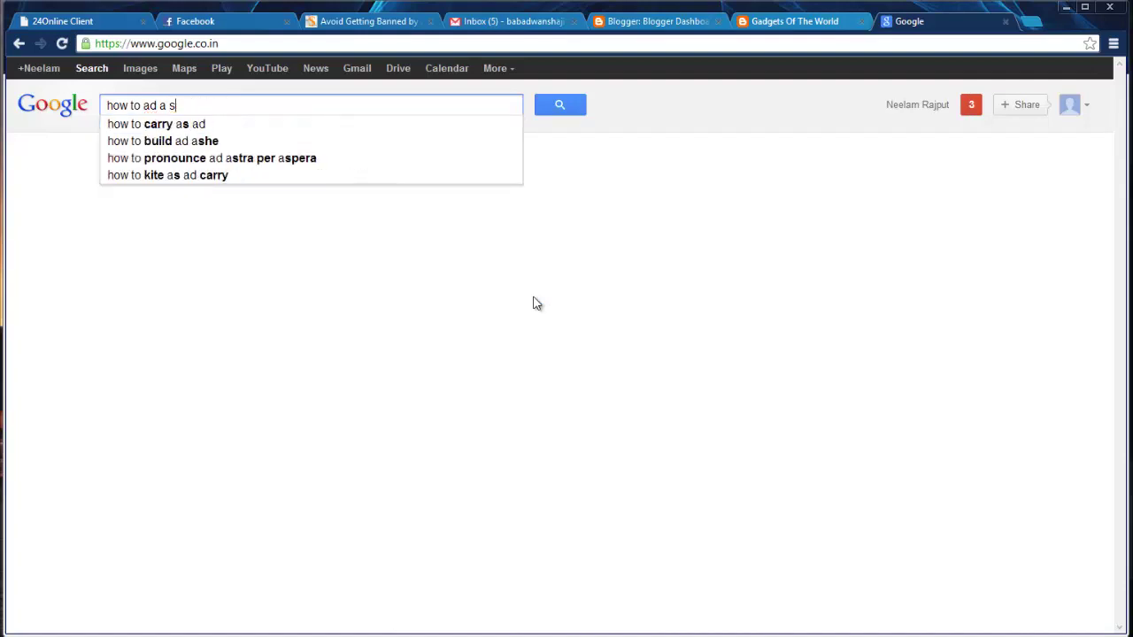
pyautogui.write('google sear')
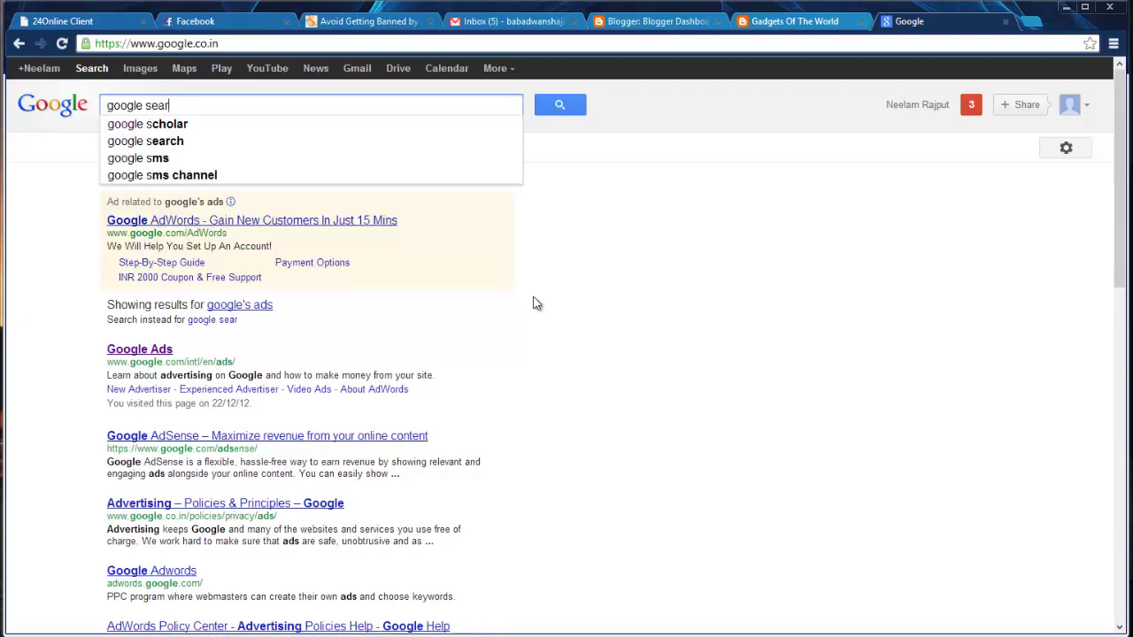
pyautogui.write('c')
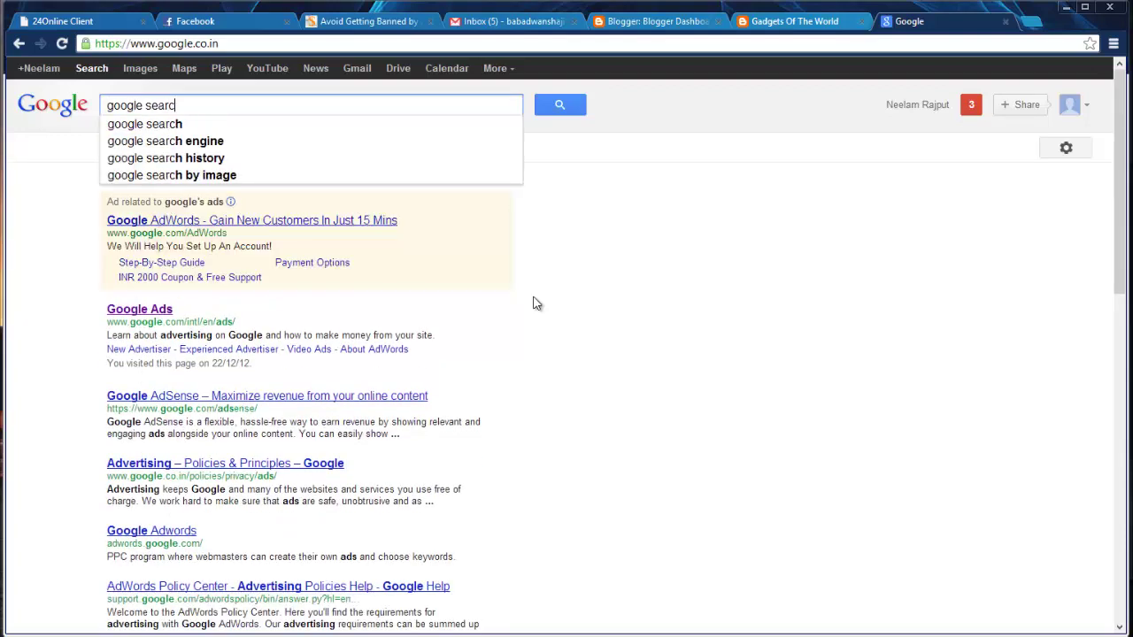
pyautogui.write('h ')
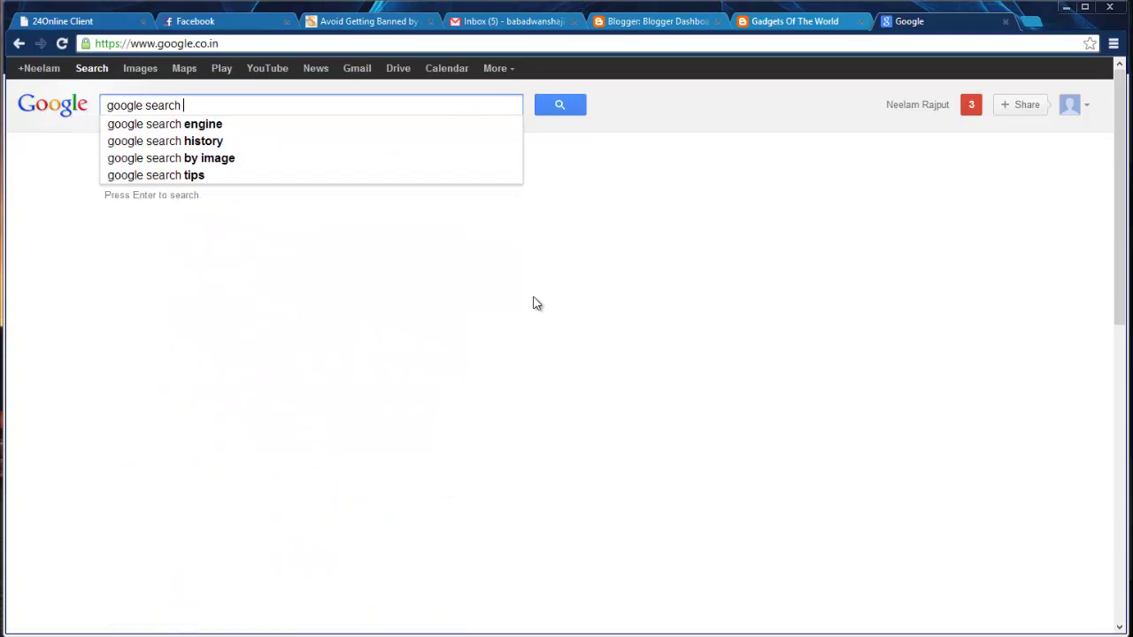
pyautogui.write('box')
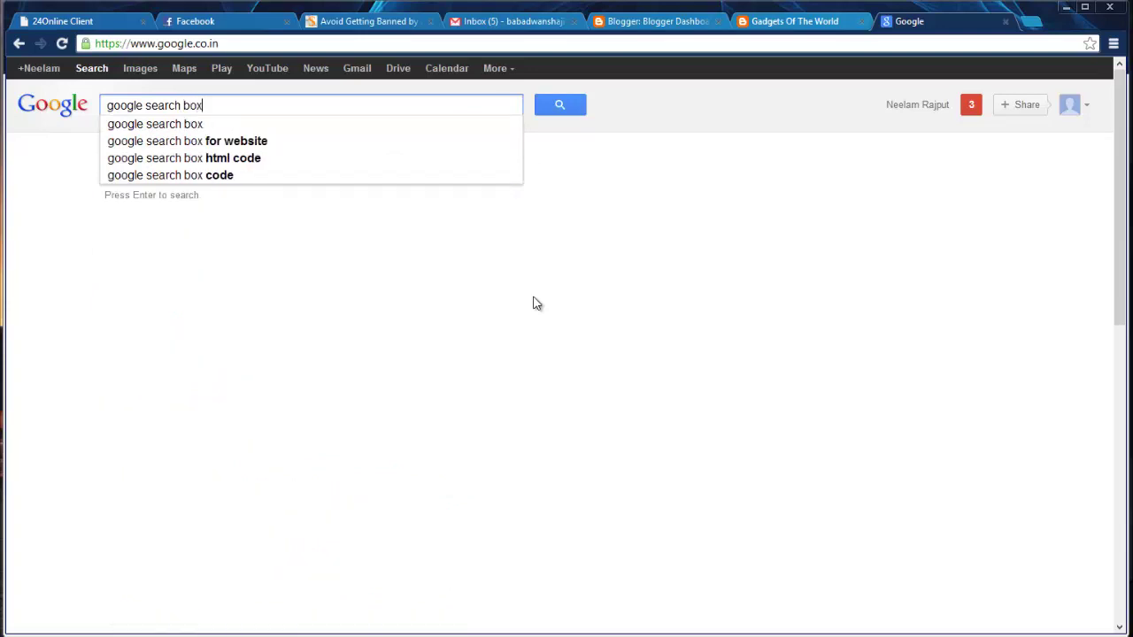
pyautogui.press('Return')
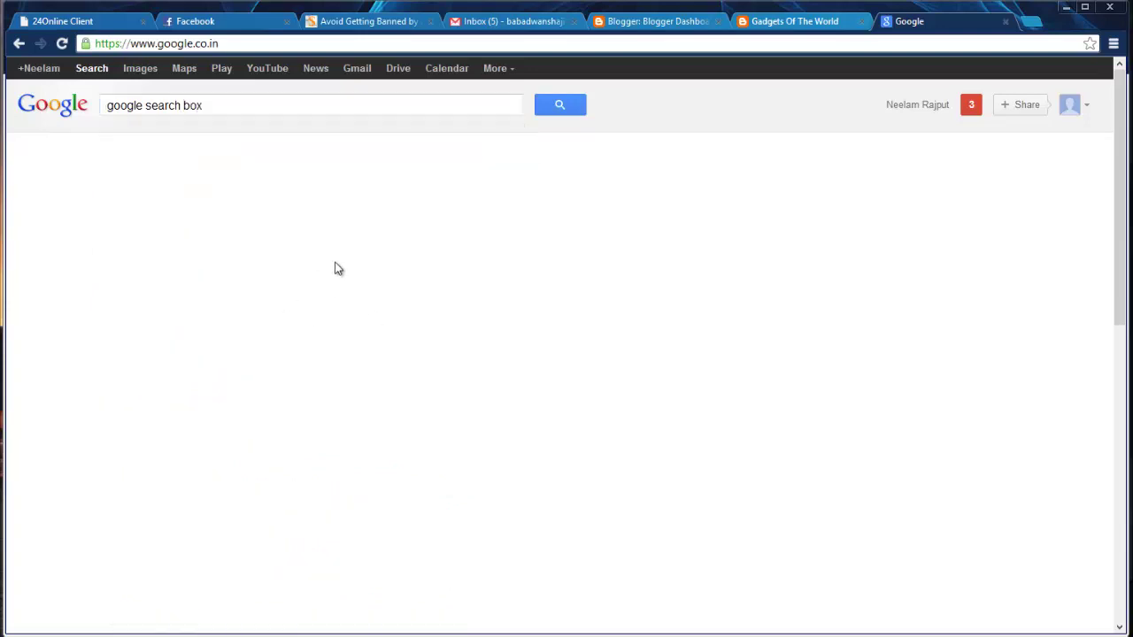
# - Open the 'Custom Search Engine - Google' result, glance over the blog, and return to the create page
pyautogui.click(558, 113)
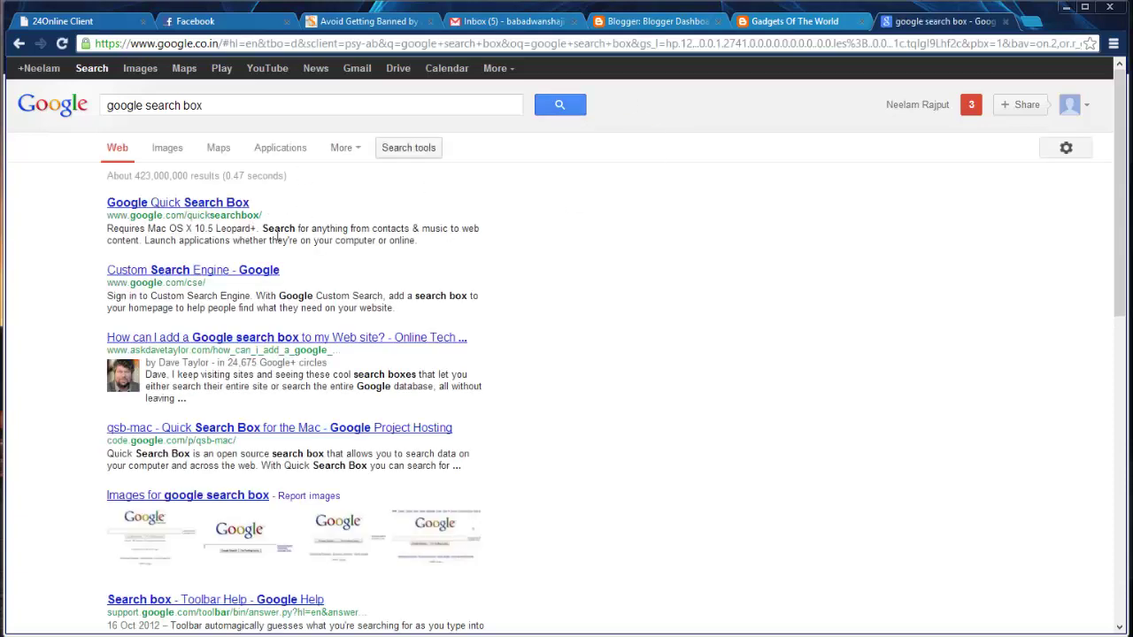
pyautogui.click(228, 270)
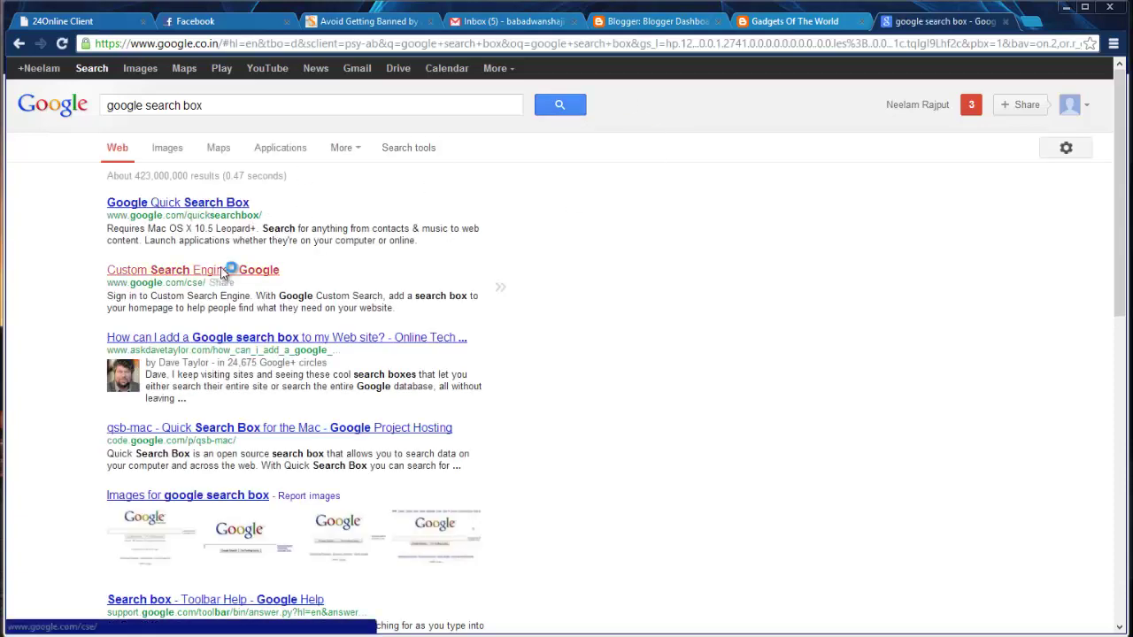
pyautogui.click(804, 22)
pyautogui.scroll(3, 560, 370)
pyautogui.scroll(-3, 690, 364)
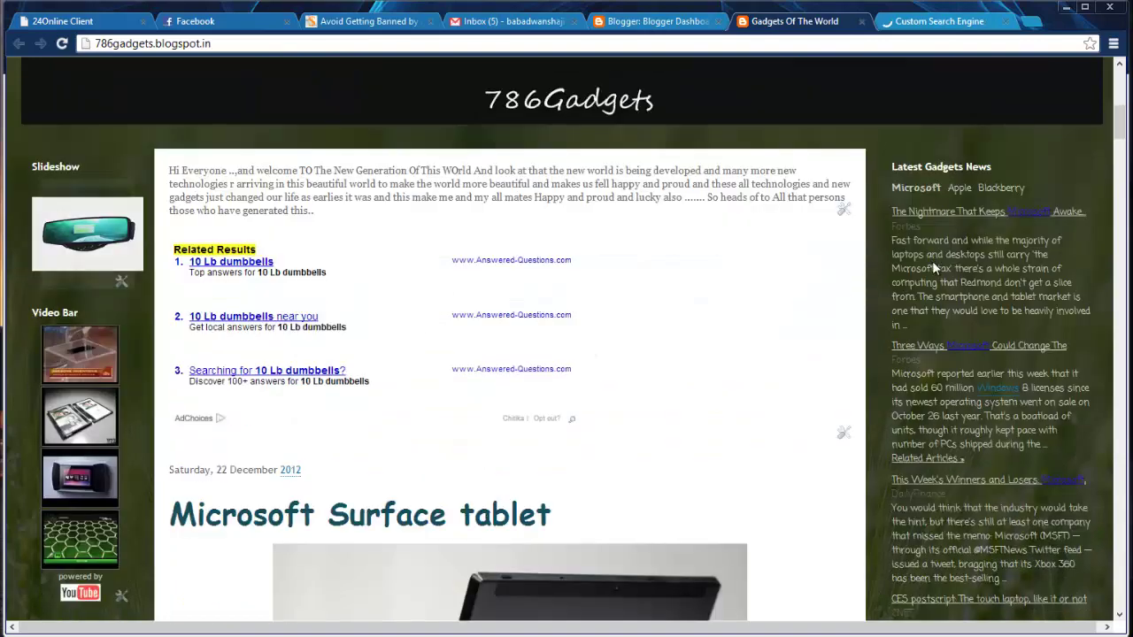
pyautogui.scroll(-5, 209, 297)
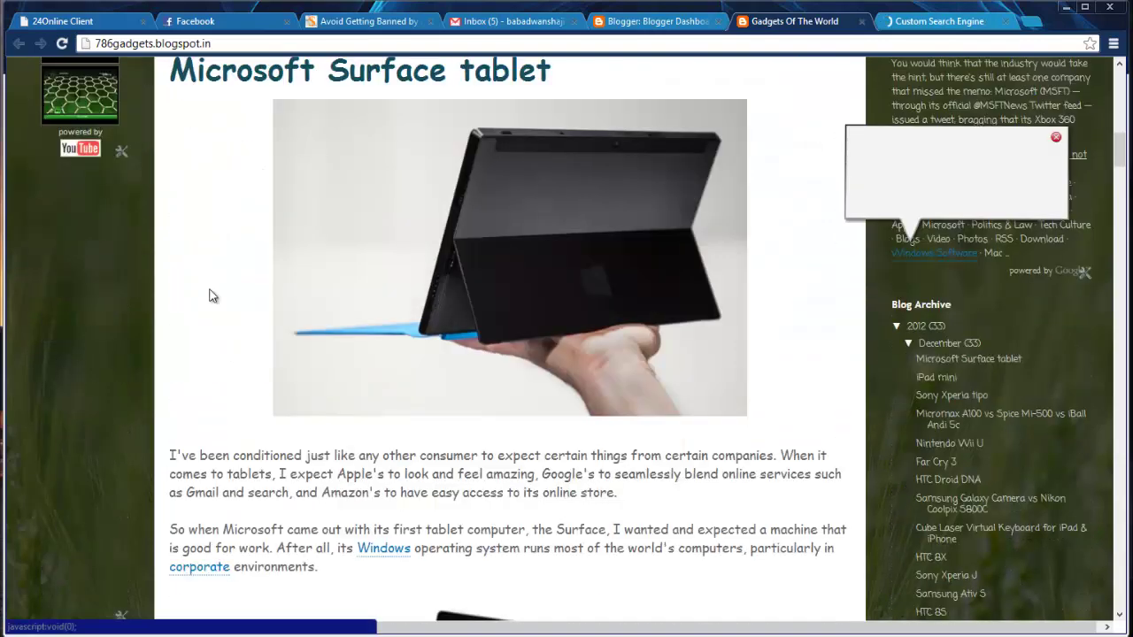
pyautogui.click(938, 21)
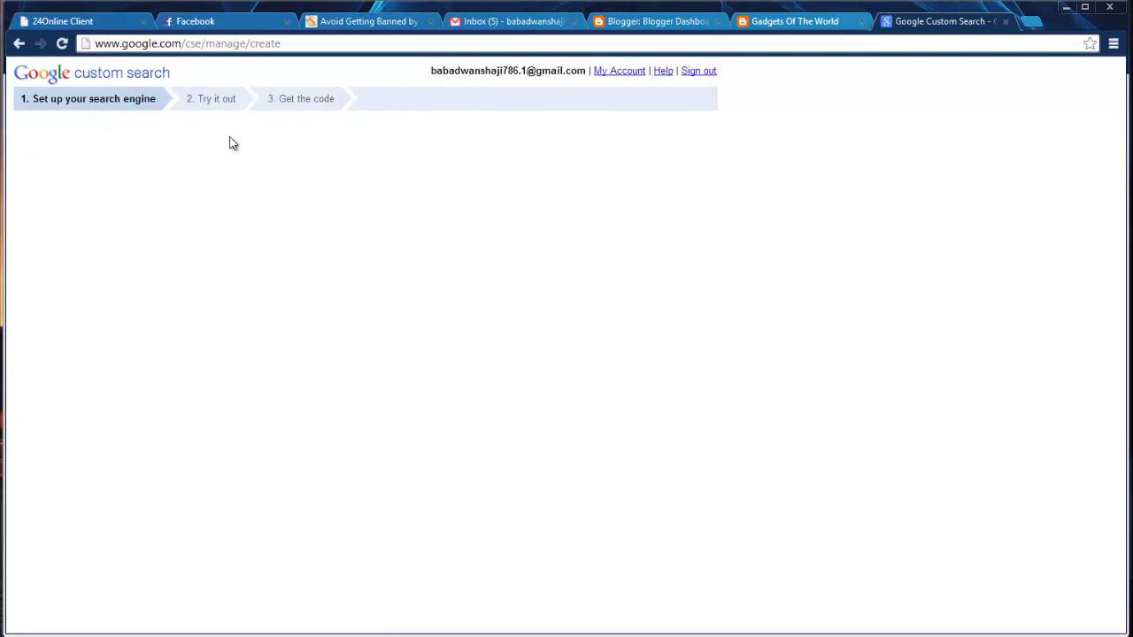
# - Name the engine 'Test Search Box', describe it 'To explain people', accept the terms and try Next without sites
pyautogui.click(262, 158)
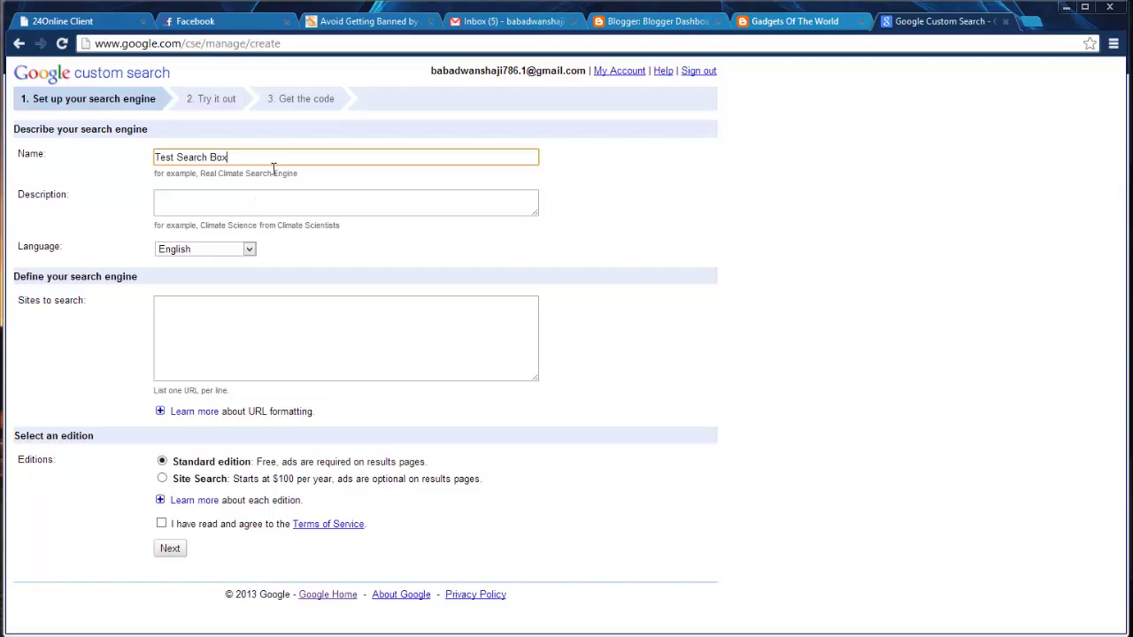
pyautogui.hotkey('ctrl', 'a')
pyautogui.click(259, 208)
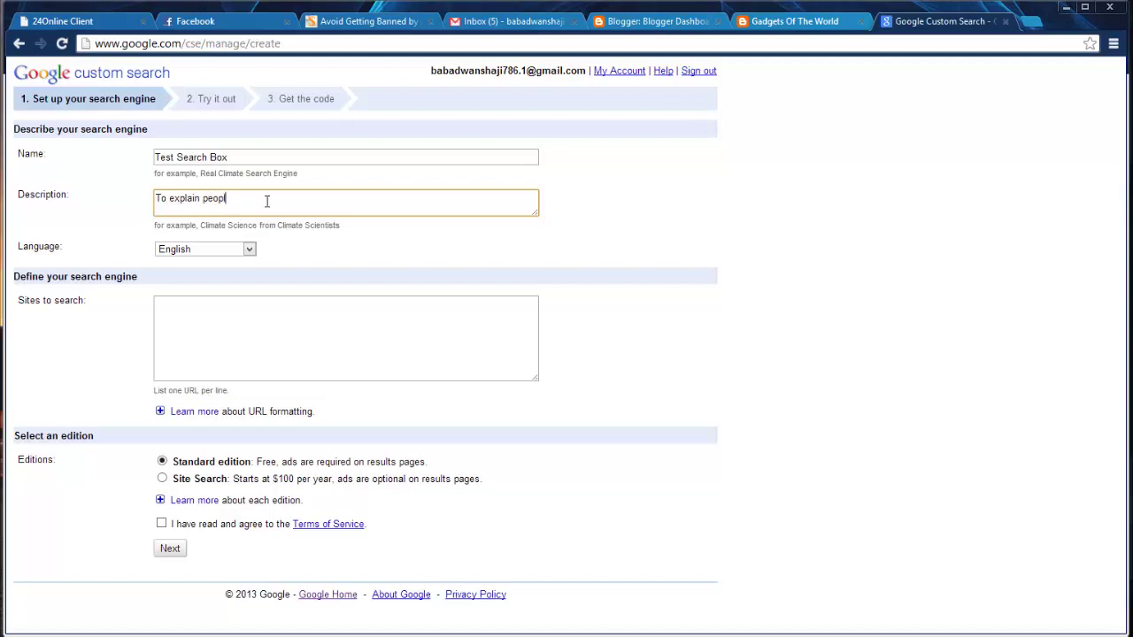
pyautogui.click(284, 323)
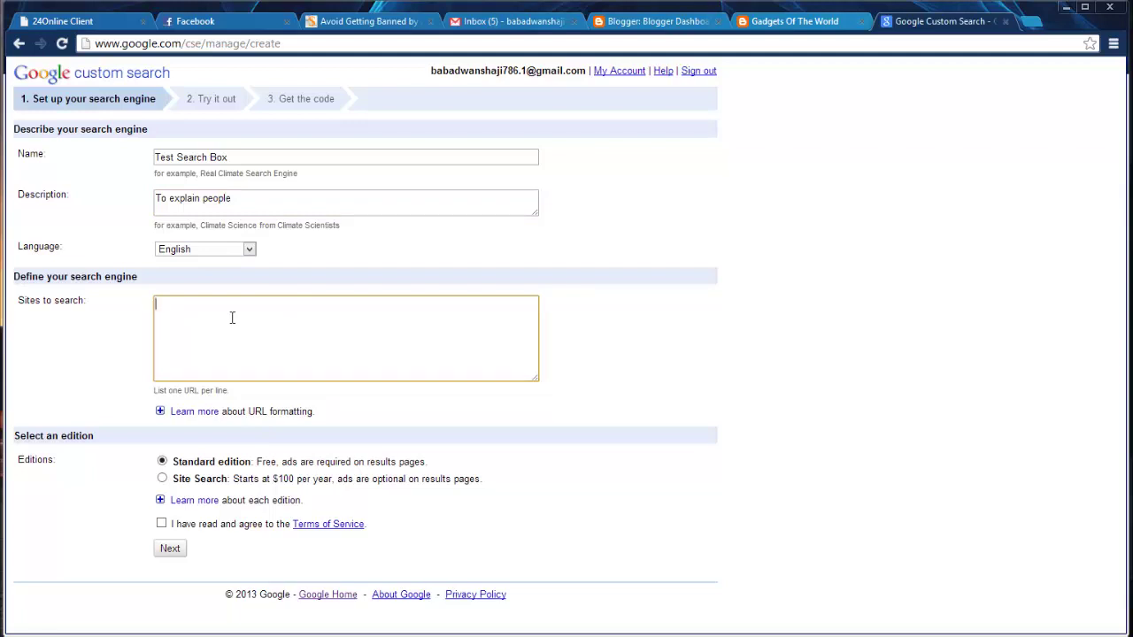
pyautogui.write('w')
pyautogui.press('BackSpace')
pyautogui.click(189, 528)
pyautogui.click(185, 549)
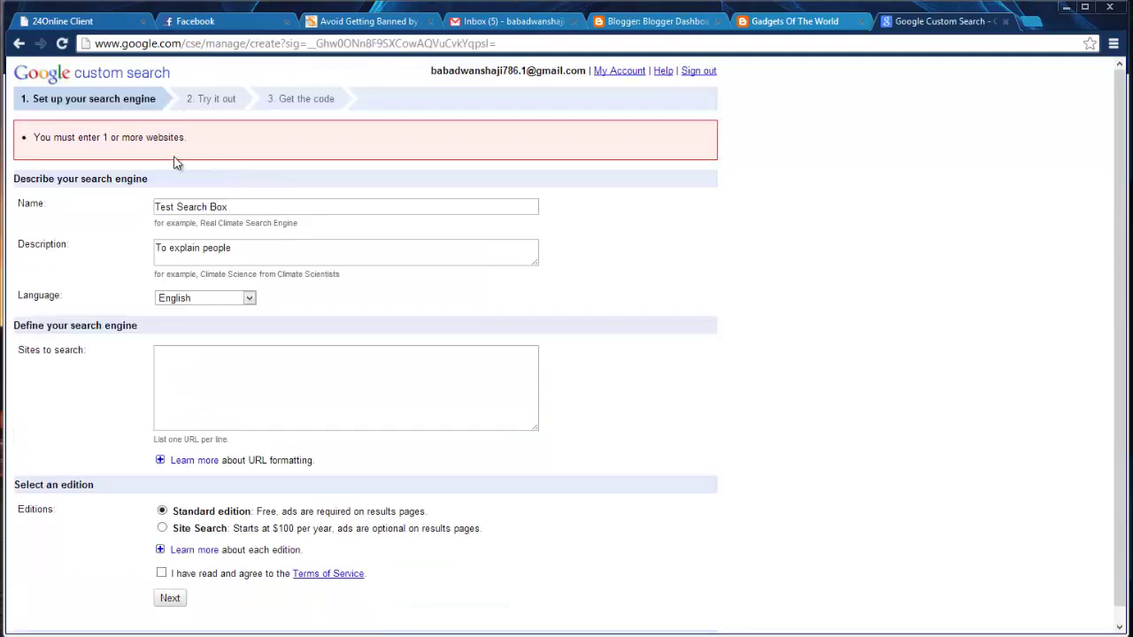
pyautogui.click(225, 370)
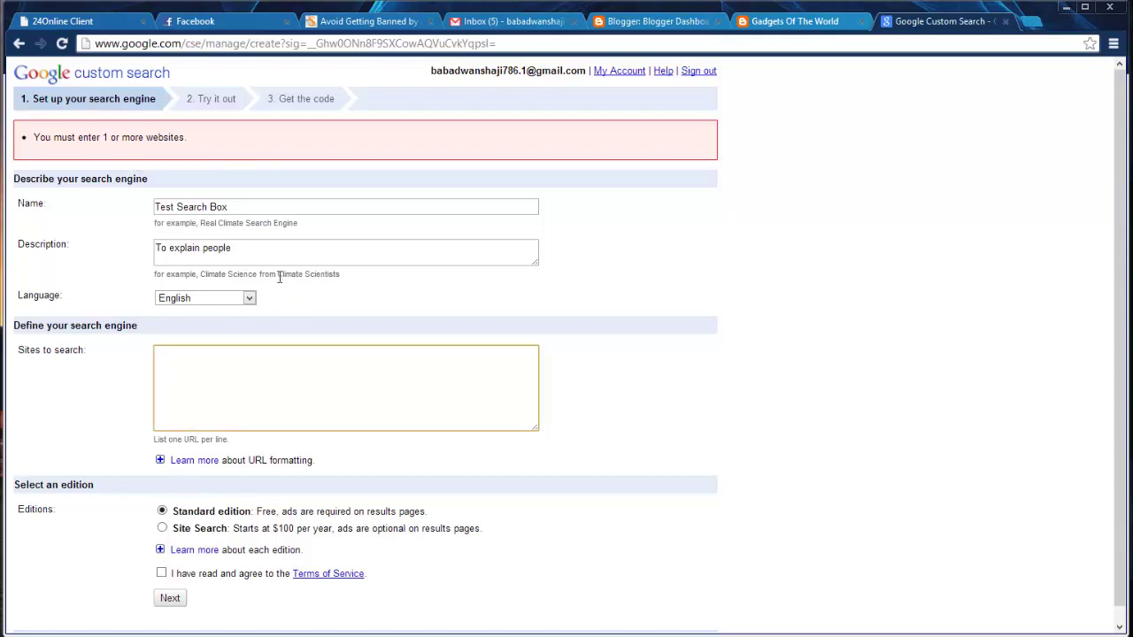
pyautogui.click(819, 21)
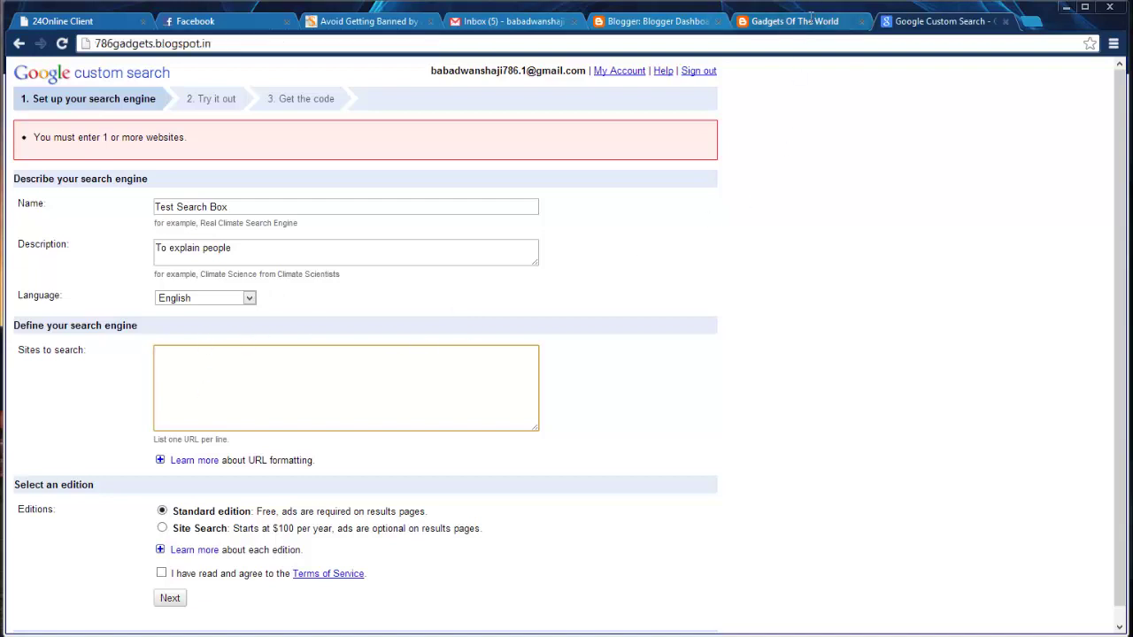
pyautogui.click(148, 46)
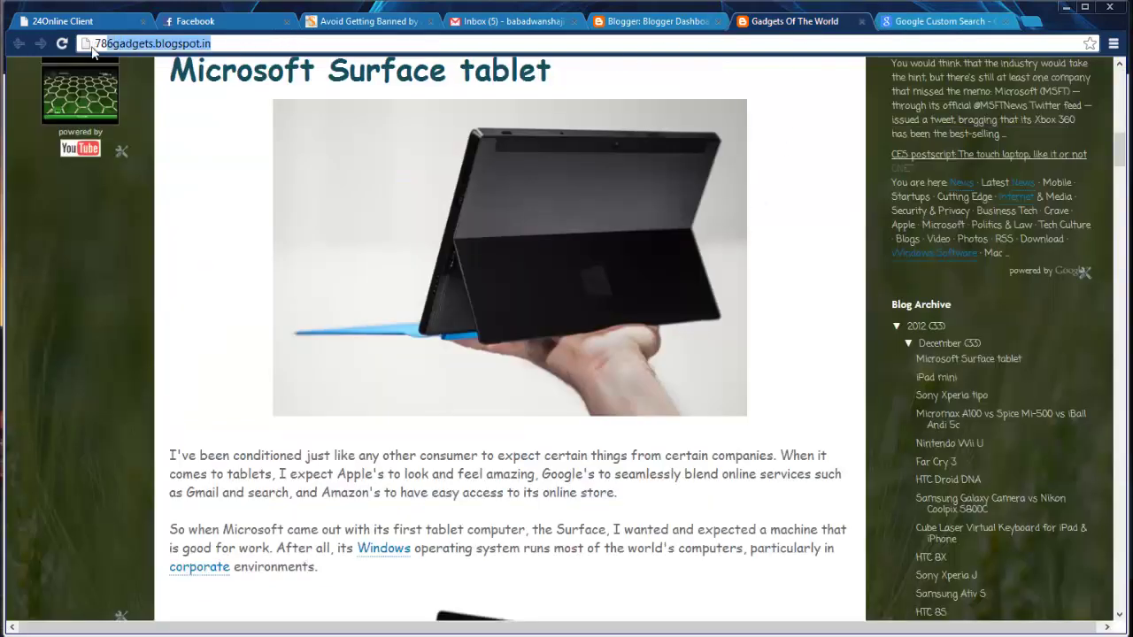
pyautogui.rightClick(147, 51)
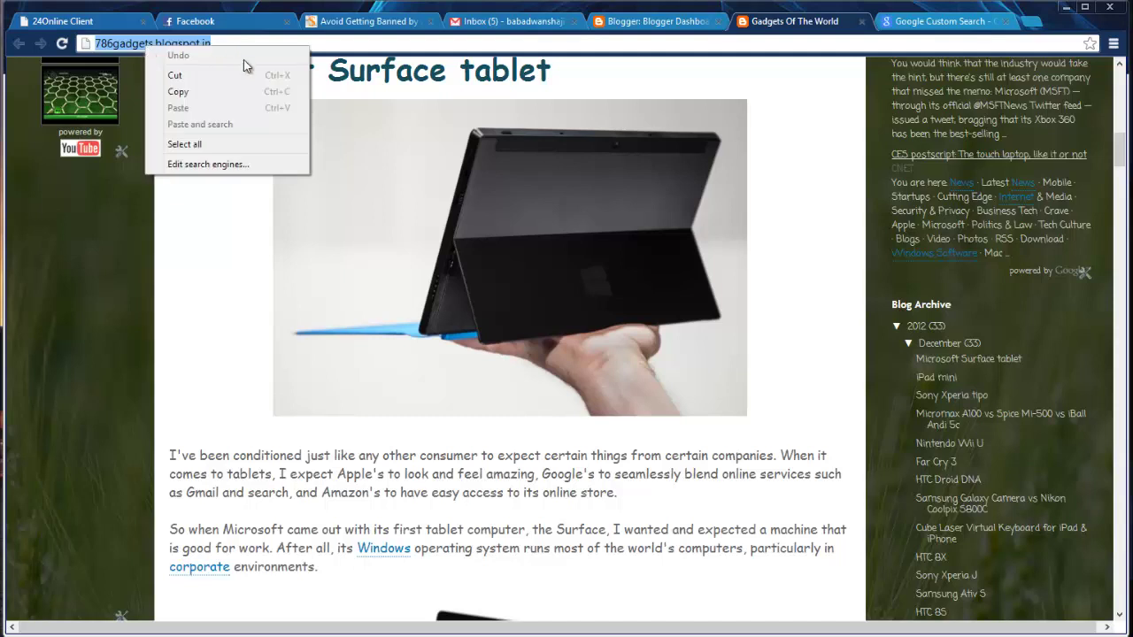
pyautogui.click(223, 92)
# - Paste the blog address into Sites to search, accept the Terms of Service and continue to Try it out
pyautogui.click(947, 21)
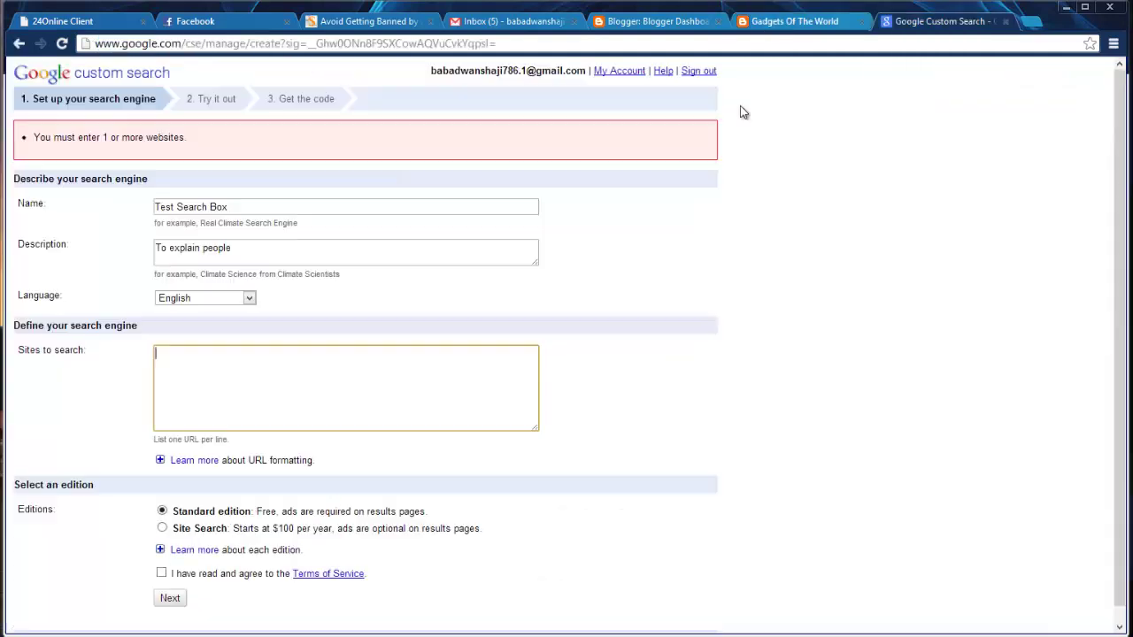
pyautogui.rightClick(252, 373)
pyautogui.click(304, 447)
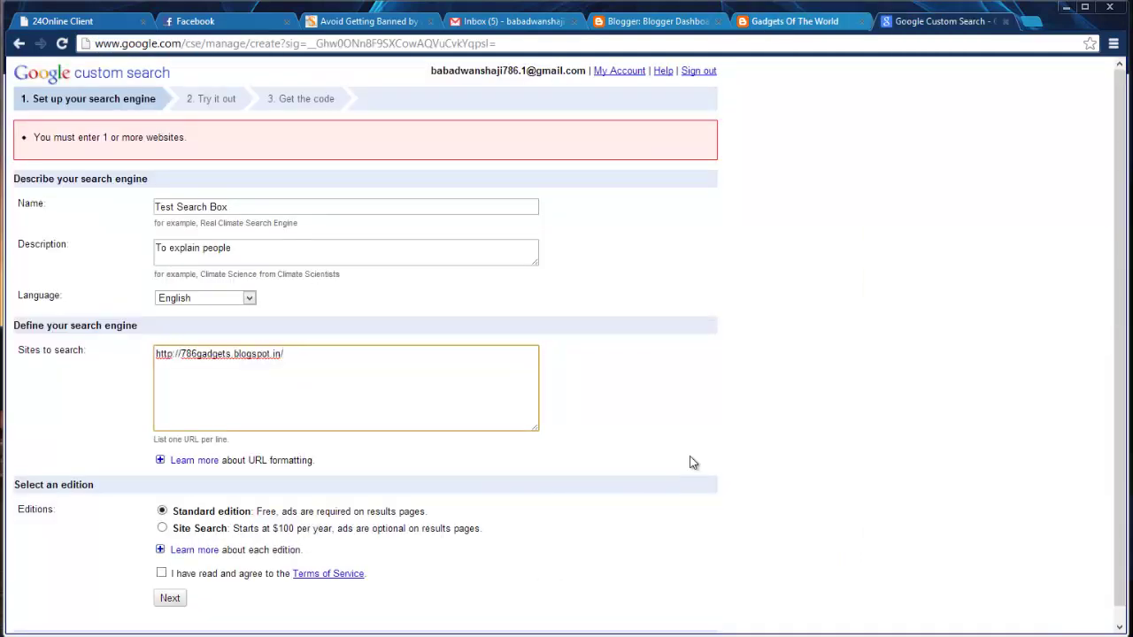
pyautogui.scroll(-1, 494, 466)
pyautogui.click(161, 558)
pyautogui.click(181, 581)
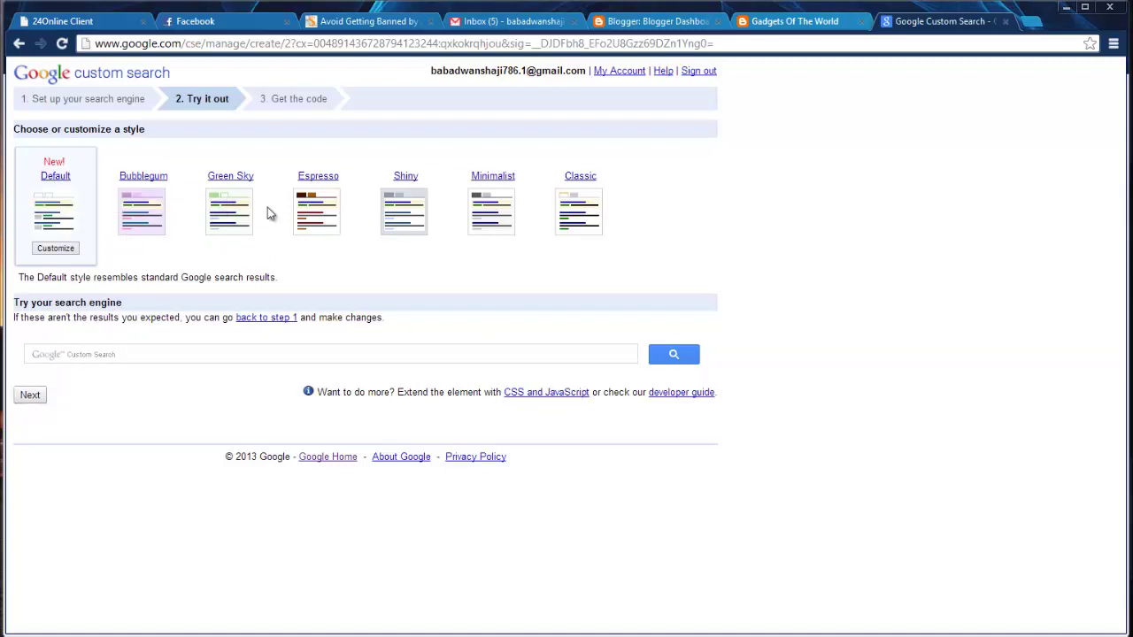
# - On the Get the code step, copy all of the Test Search Box search element code
pyautogui.click(295, 97)
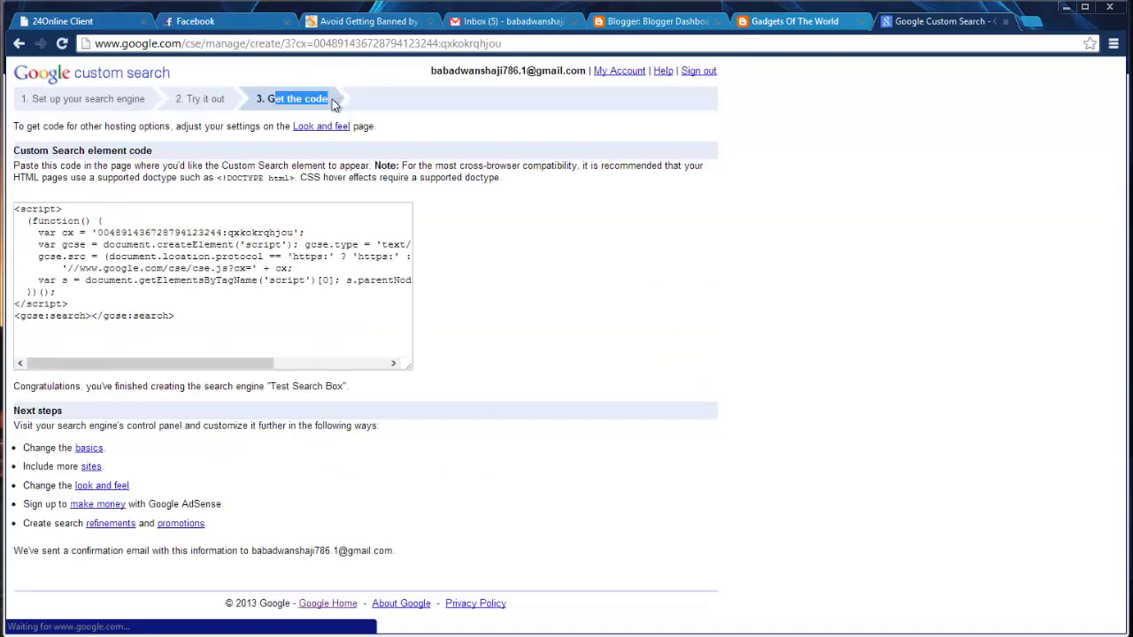
pyautogui.moveTo(334, 98); pyautogui.dragTo(268, 98)
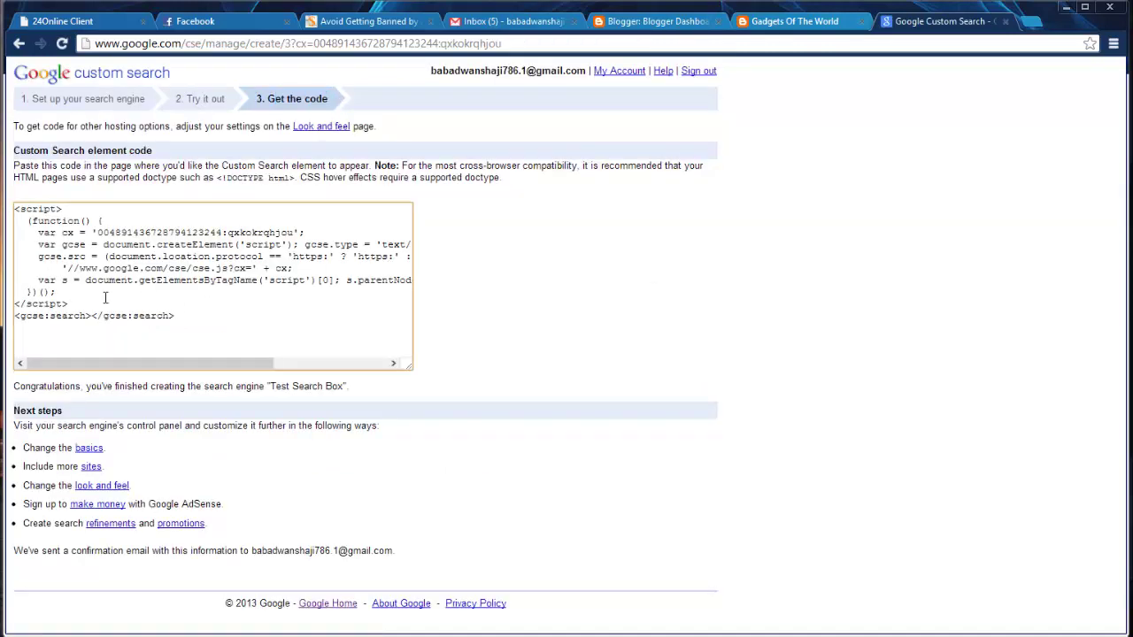
pyautogui.click(182, 303)
pyautogui.moveTo(213, 328); pyautogui.dragTo(7, 217)
pyautogui.rightClick(121, 260)
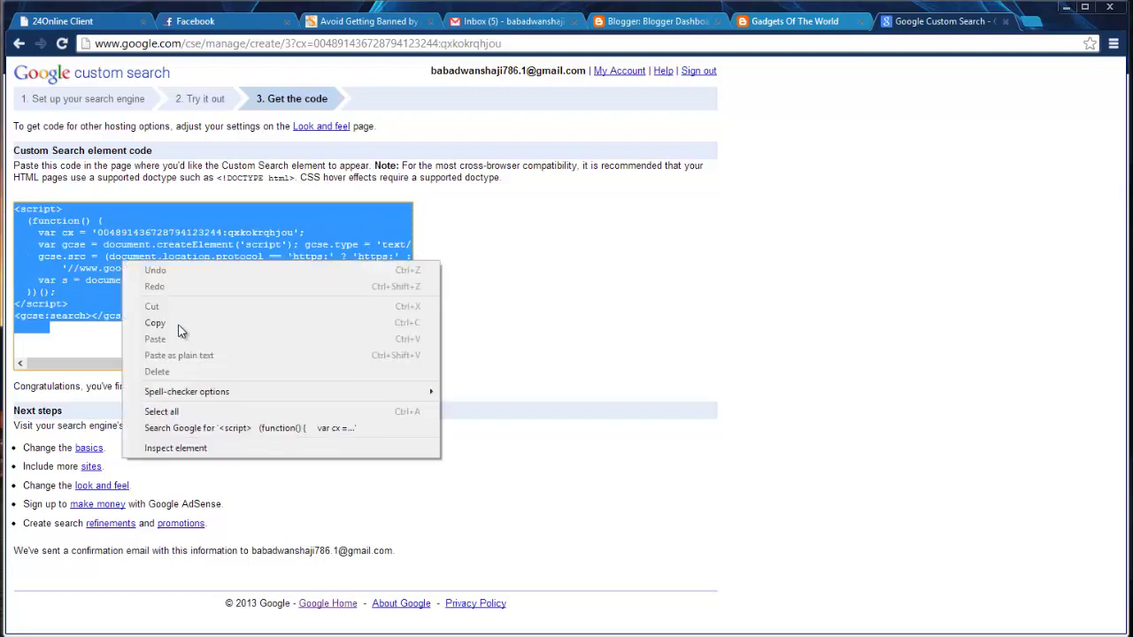
pyautogui.click(181, 325)
pyautogui.click(651, 22)
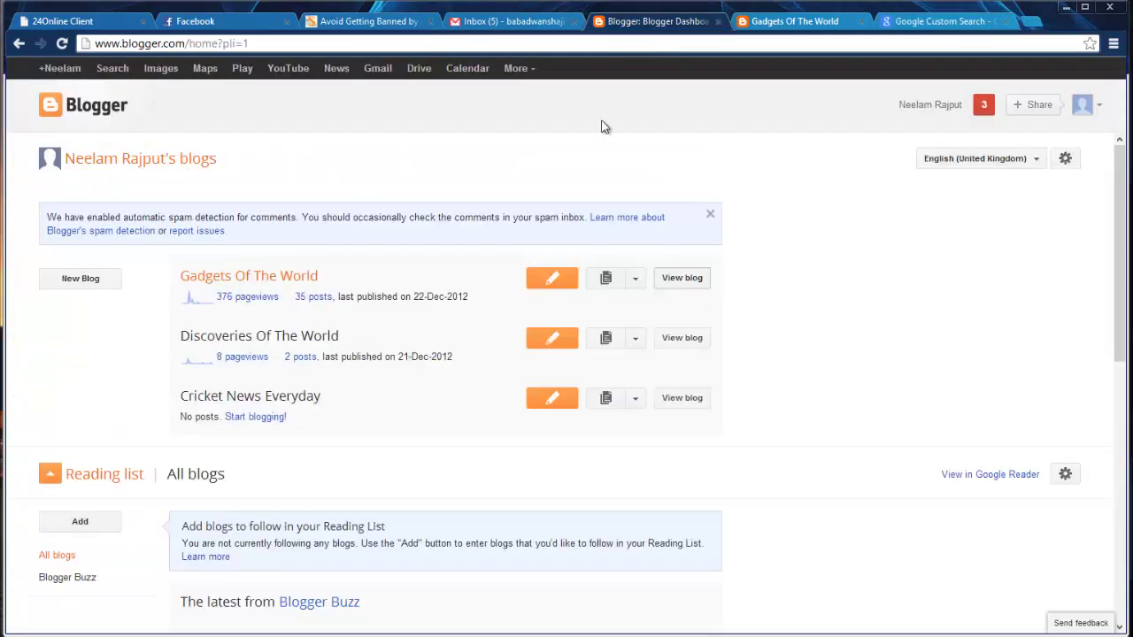
# - In the Gadgets Of The World layout, add an HTML/JavaScript gadget directly below the header
pyautogui.click(639, 281)
pyautogui.click(628, 501)
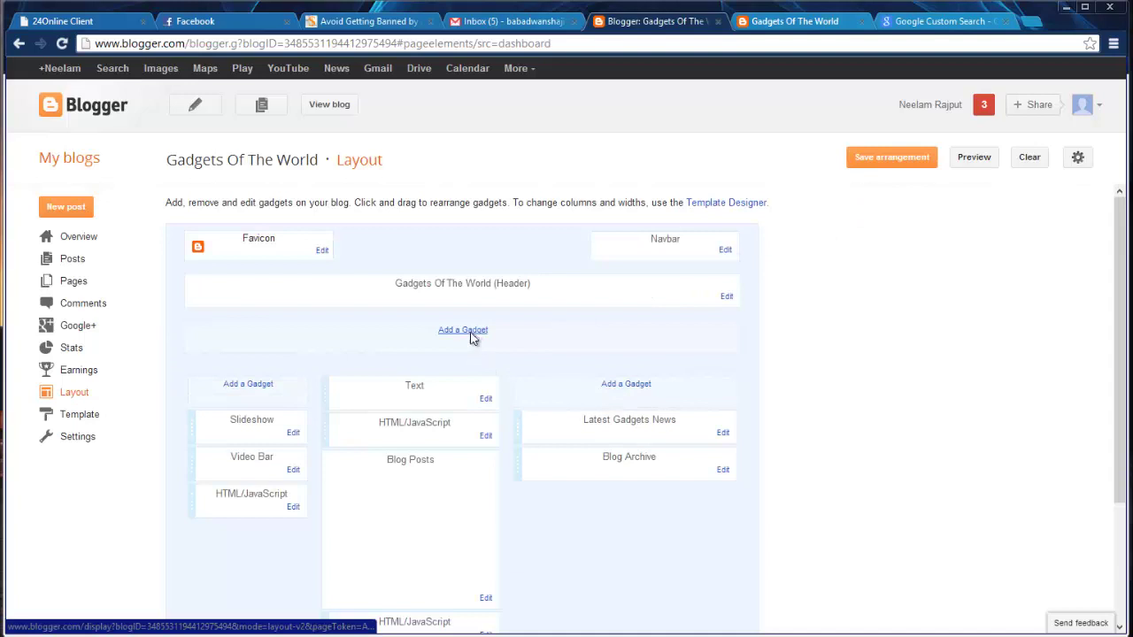
pyautogui.click(472, 337)
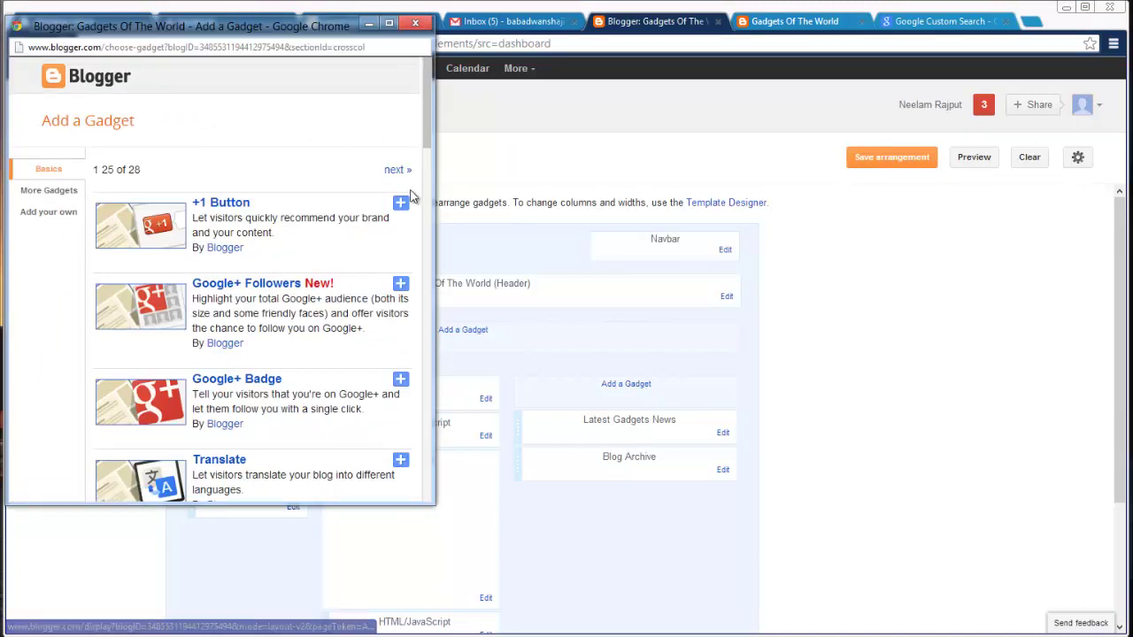
pyautogui.moveTo(426, 135); pyautogui.dragTo(416, 280)
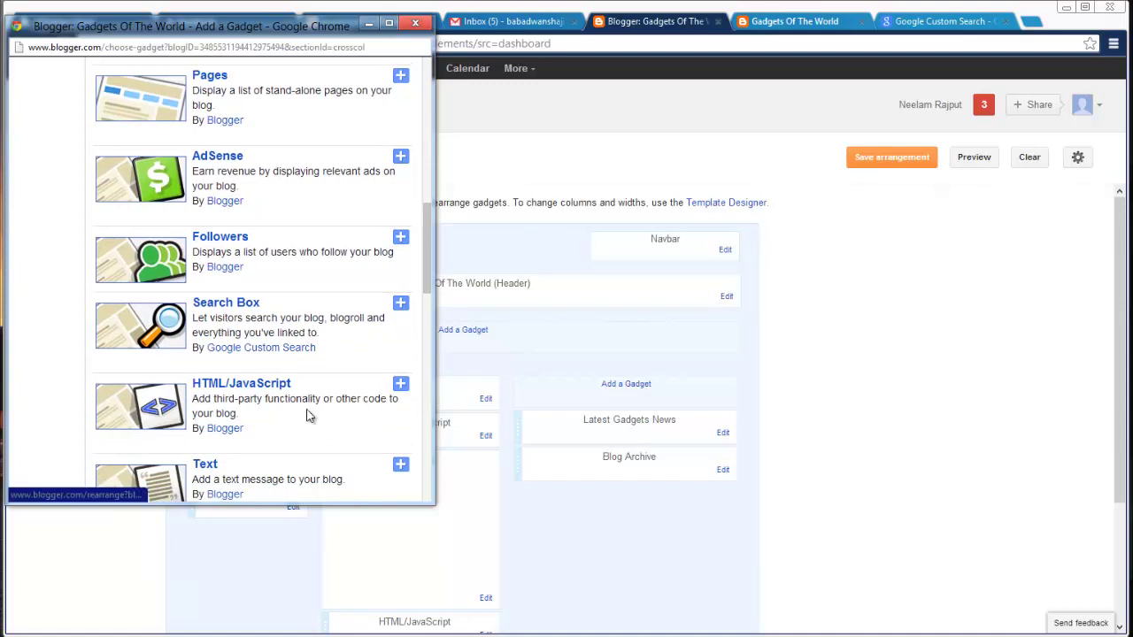
pyautogui.click(399, 391)
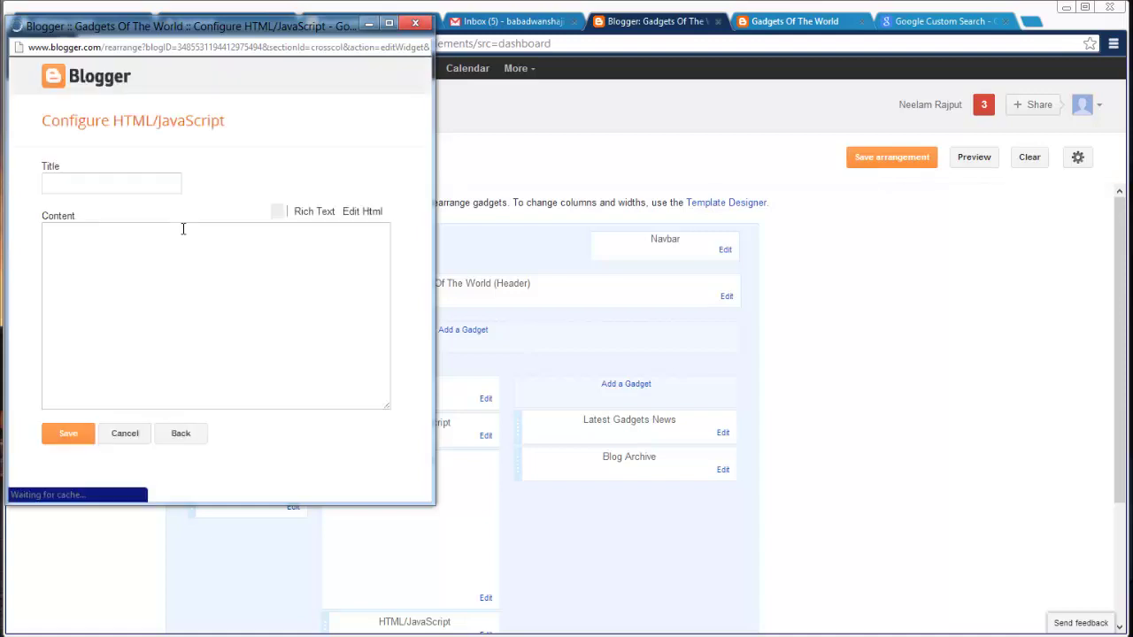
# - Title the new HTML/JavaScript gadget 'Search The Web' and paste the Custom Search script as its content
pyautogui.click(204, 259)
pyautogui.click(84, 185)
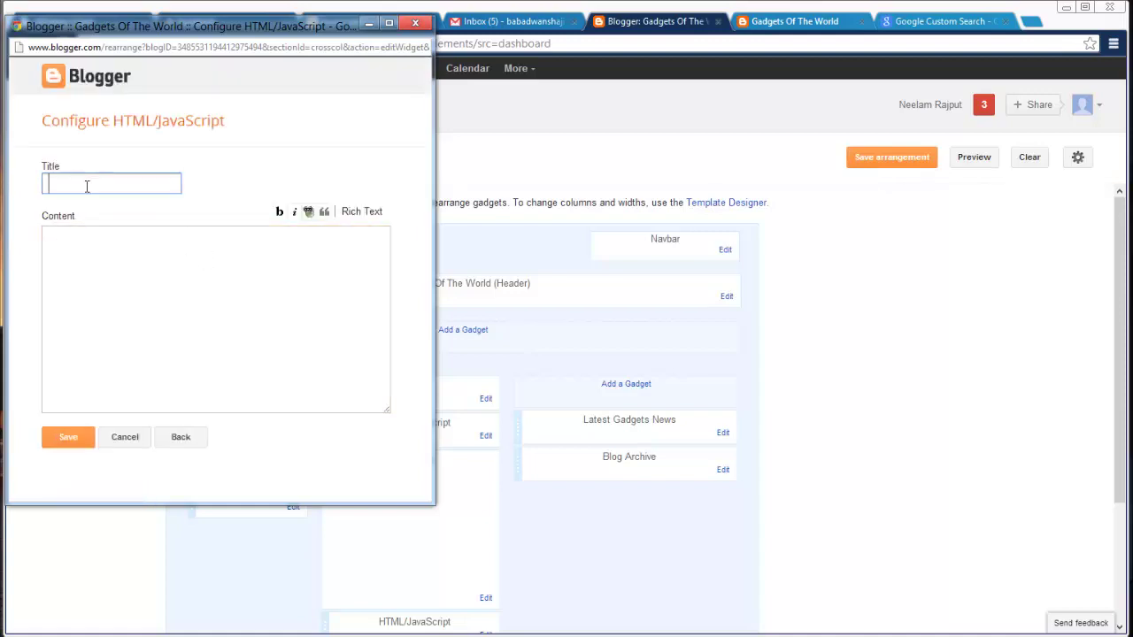
pyautogui.write('Search The Web')
pyautogui.click(260, 268)
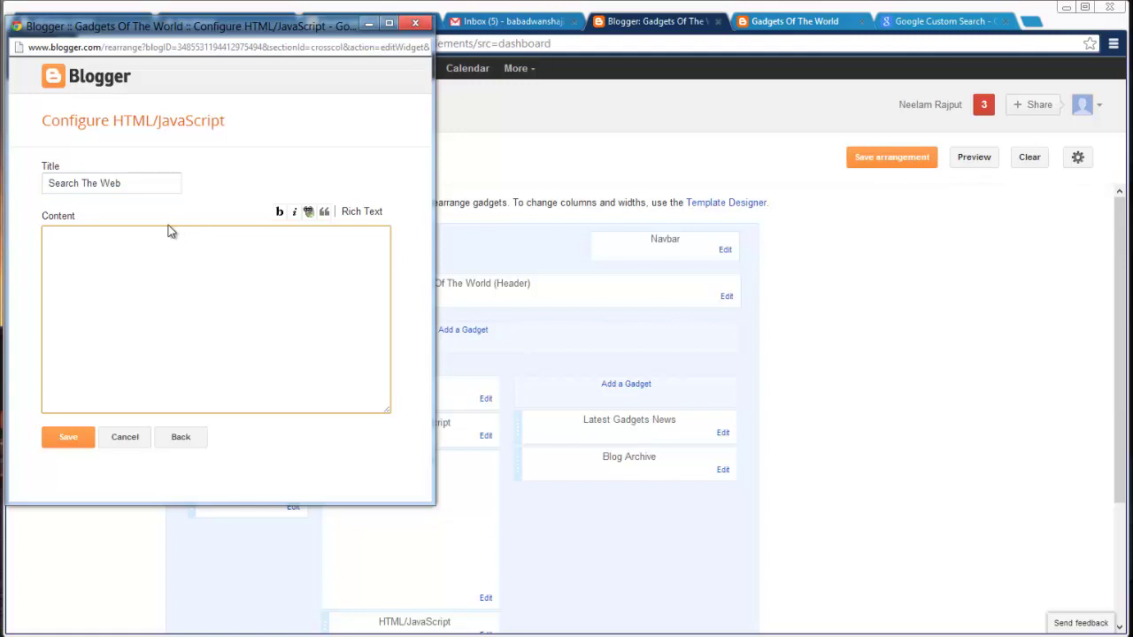
pyautogui.rightClick(184, 270)
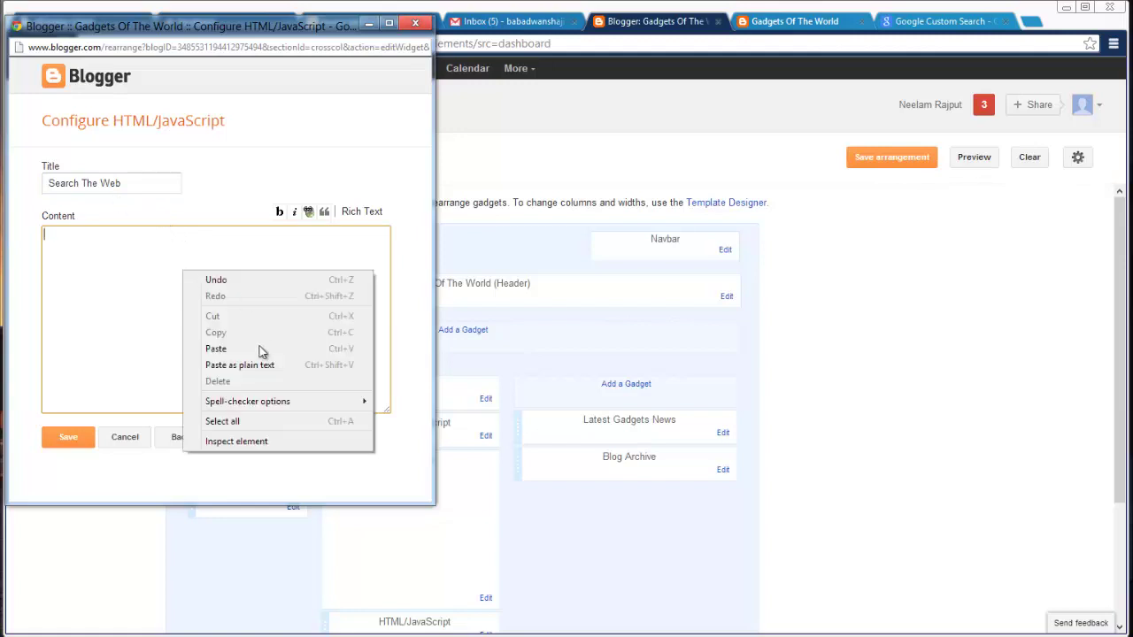
pyautogui.click(248, 346)
pyautogui.hotkey('ctrl', 'a')
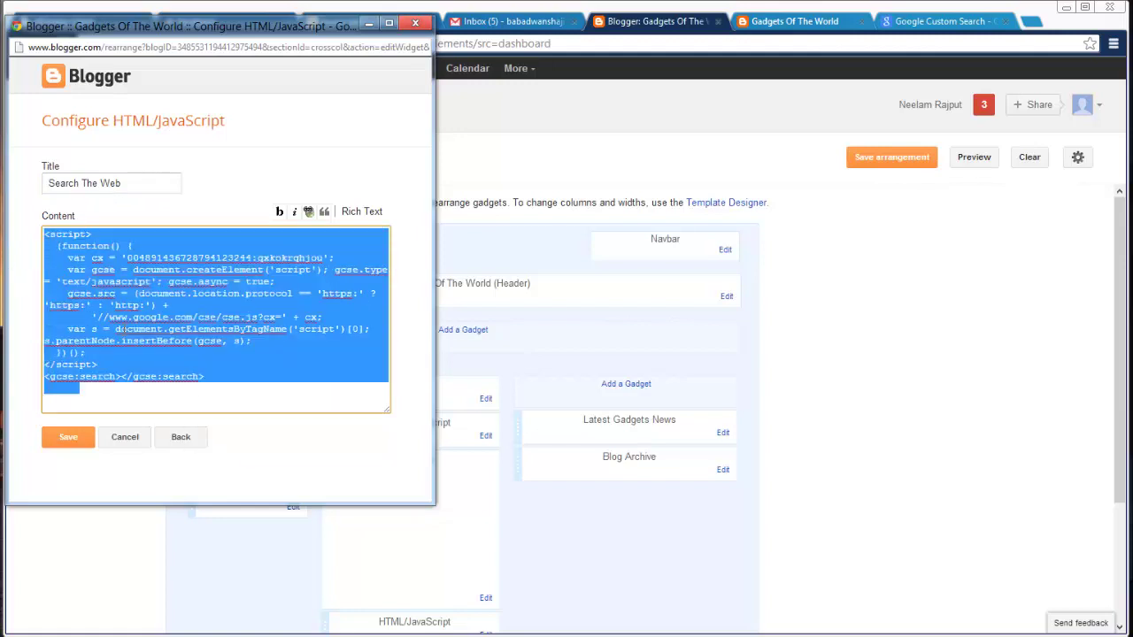
# - Save the gadget, keep it below the header, and save the layout arrangement
pyautogui.click(79, 445)
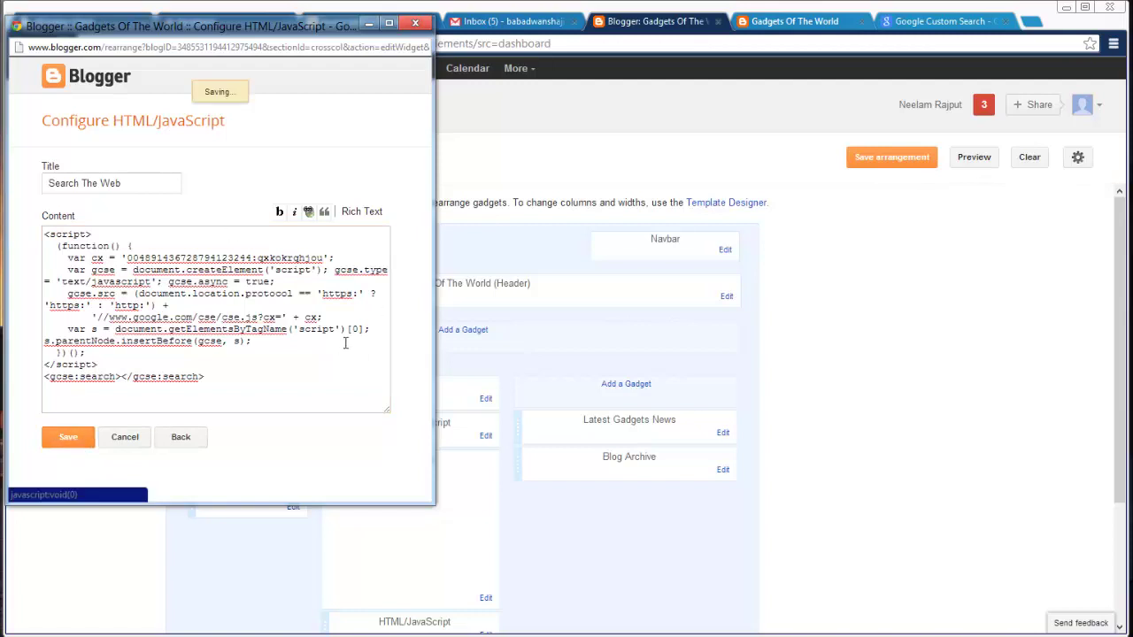
pyautogui.moveTo(451, 337); pyautogui.dragTo(508, 347)
pyautogui.click(888, 171)
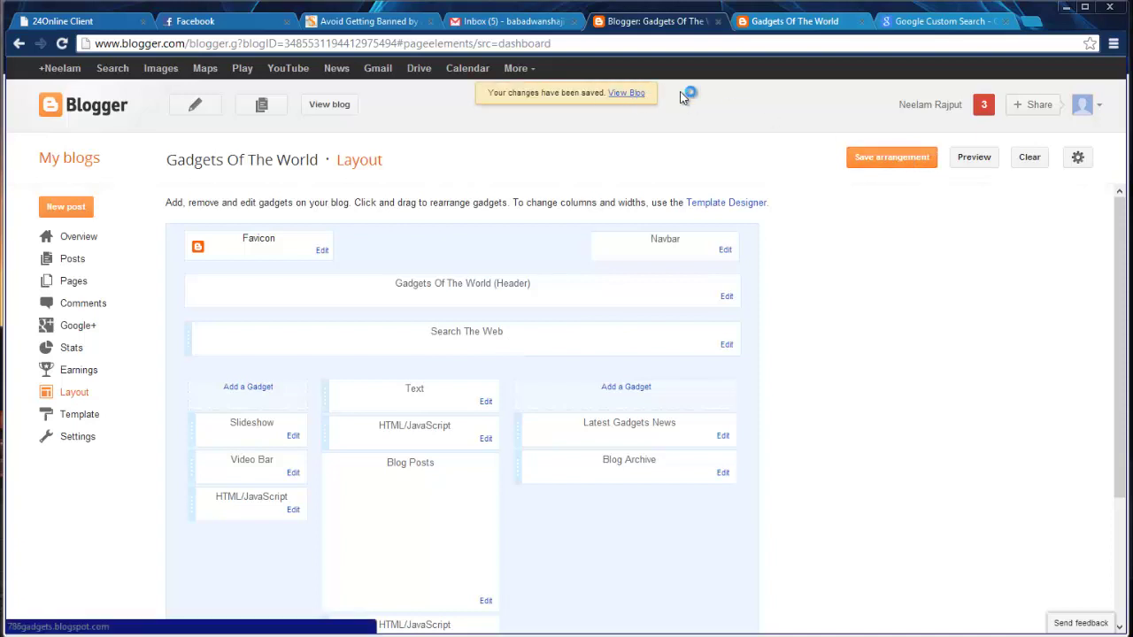
# - Open the live blog and test the new search box with a 'facebook' query
pyautogui.click(639, 93)
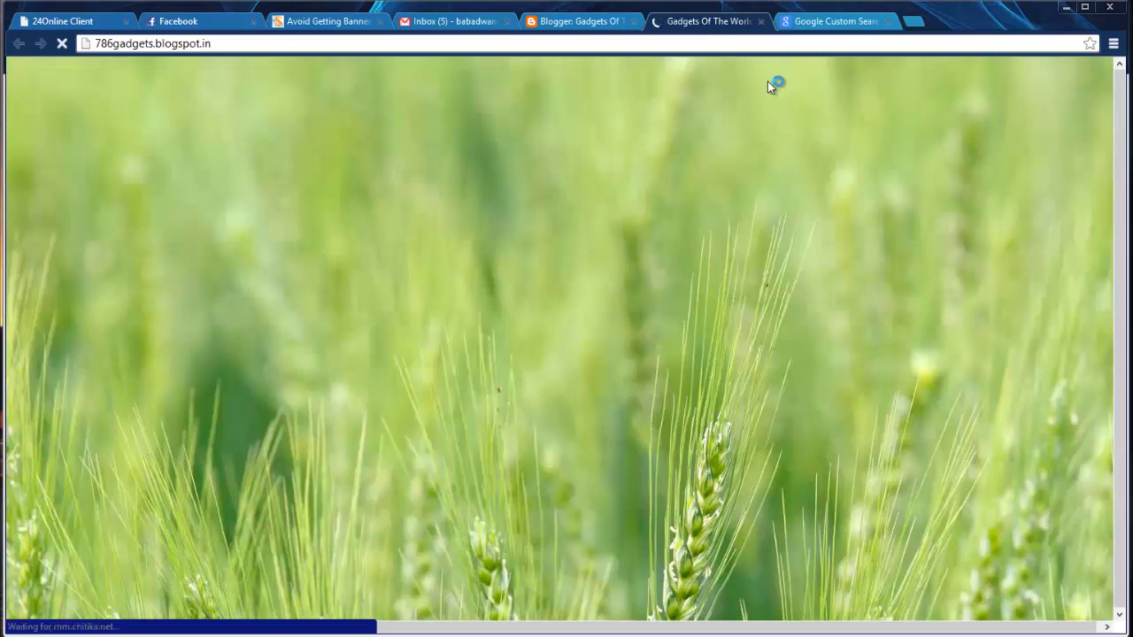
pyautogui.scroll(-3, 611, 332)
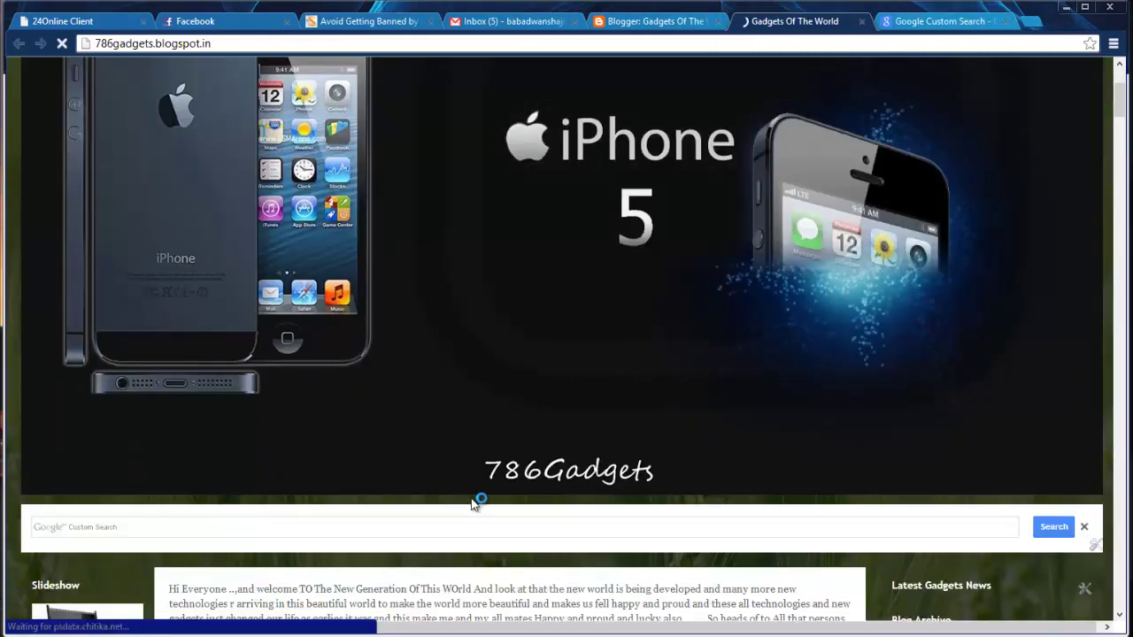
pyautogui.click(481, 528)
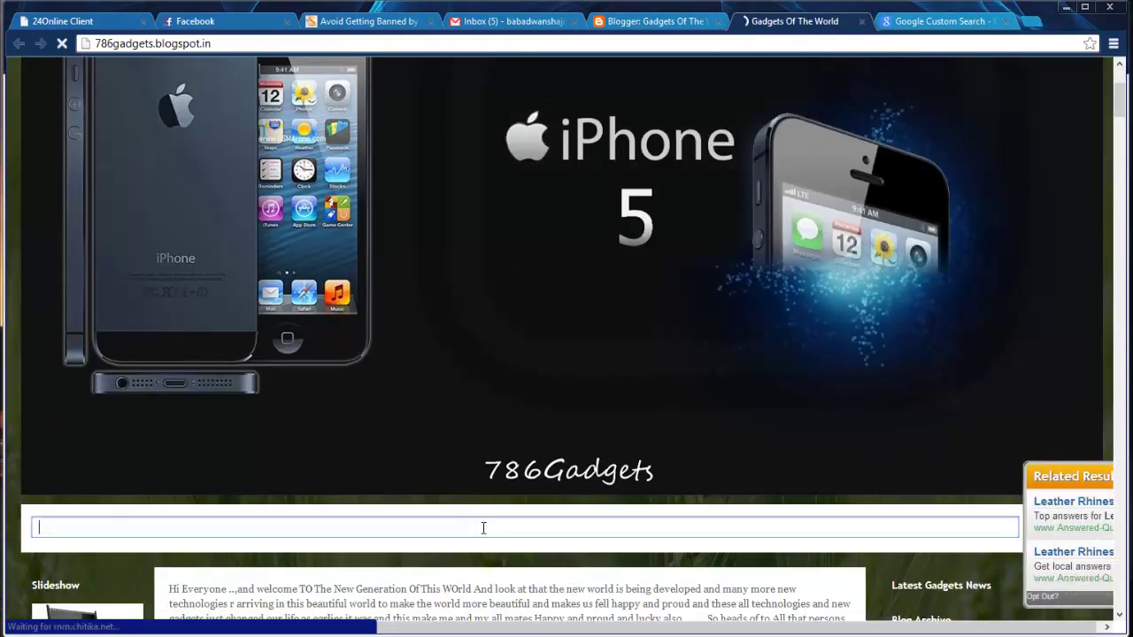
pyautogui.click(1092, 475)
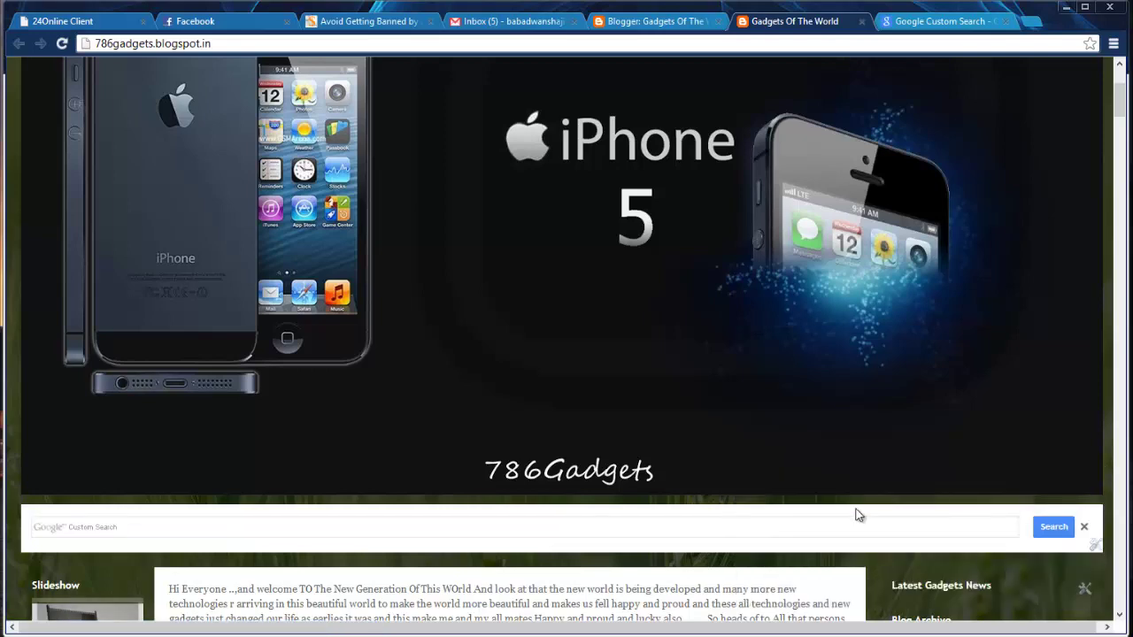
pyautogui.scroll(-2, 860, 509)
pyautogui.click(764, 378)
pyautogui.write('sg')
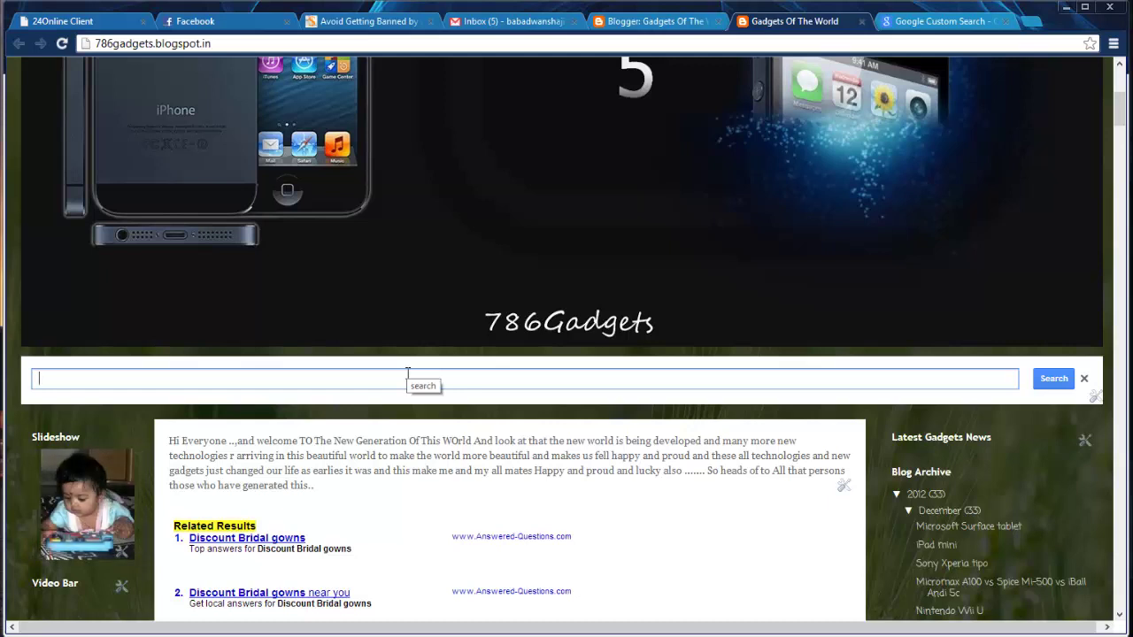
pyautogui.write('facebook')
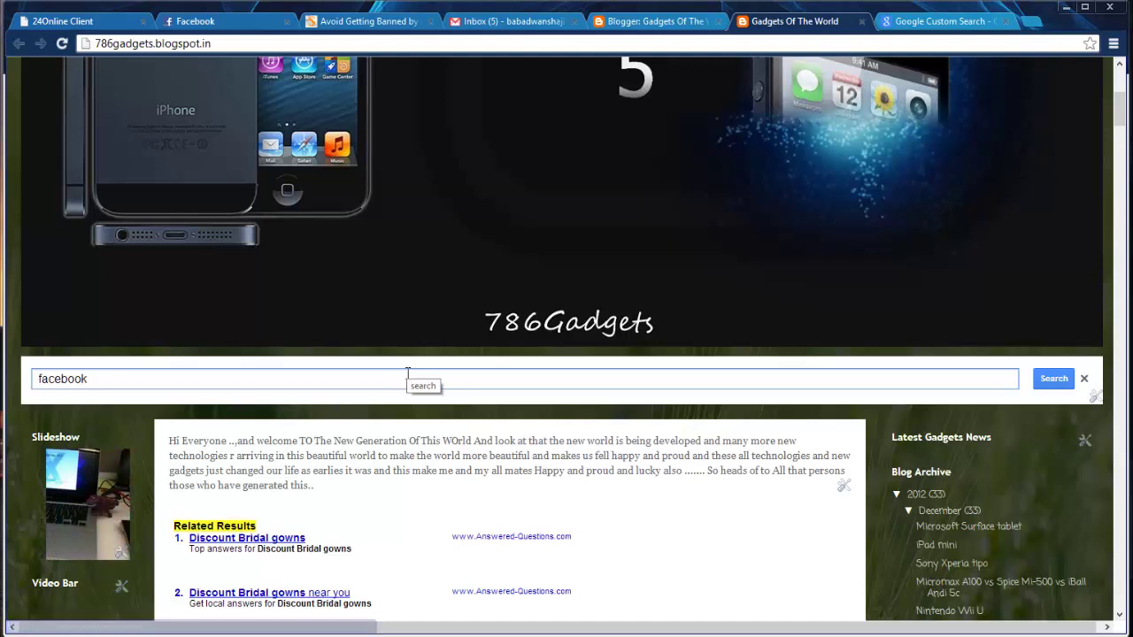
pyautogui.press('Return')
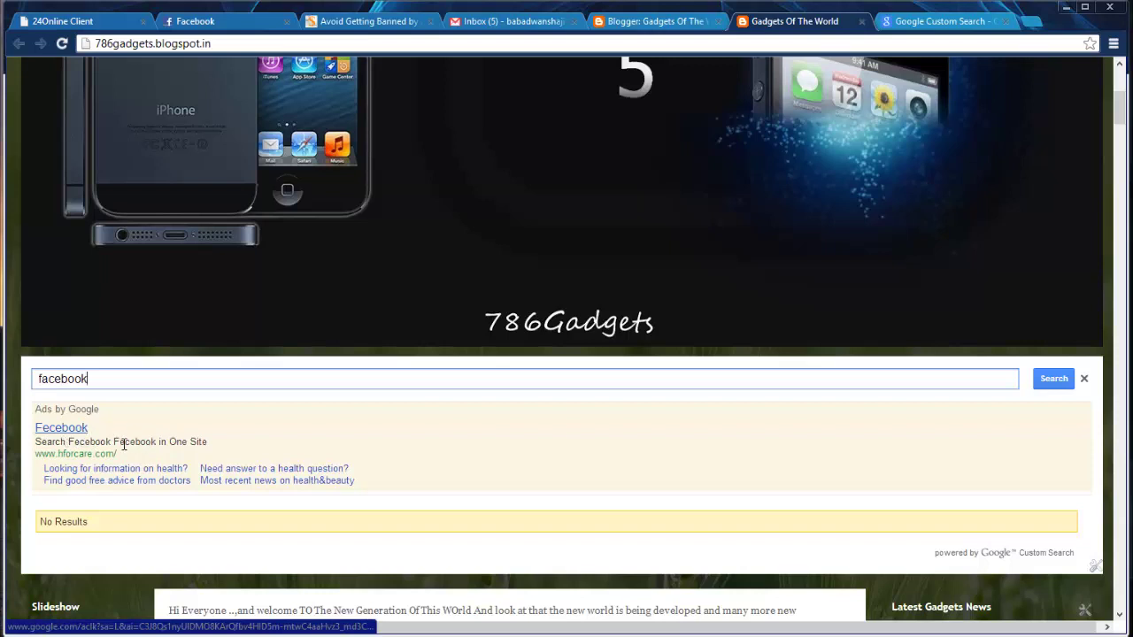
# - Search for 'ebay' instead, then clear the query and close the results panel
pyautogui.scroll(-2, 1020, 467)
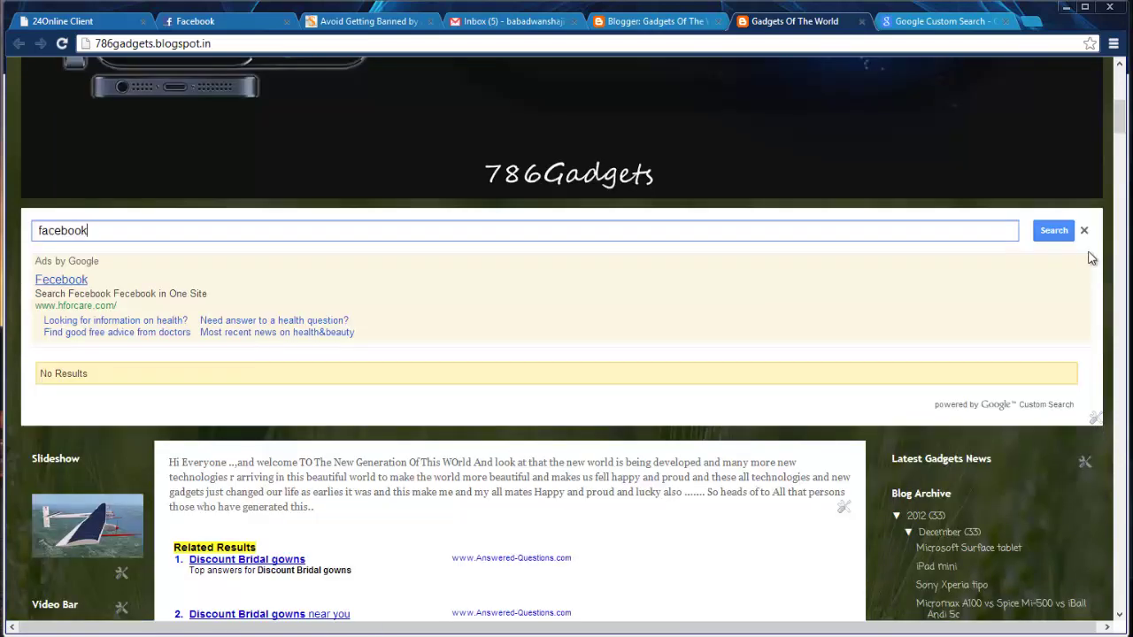
pyautogui.doubleClick(156, 232)
pyautogui.write('ebay')
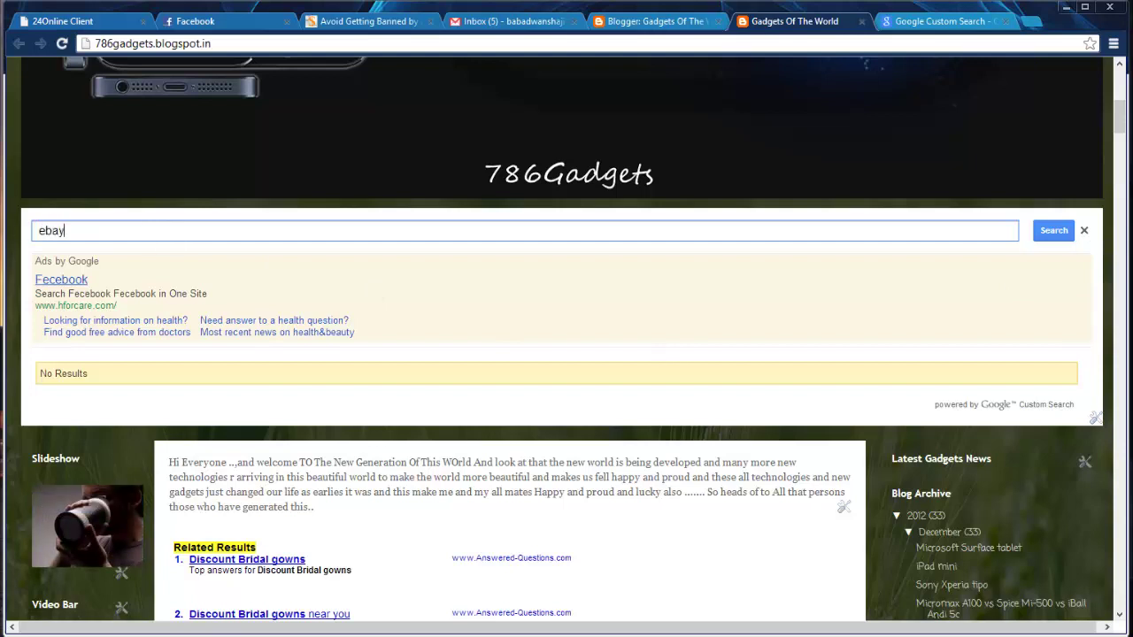
pyautogui.press('Return')
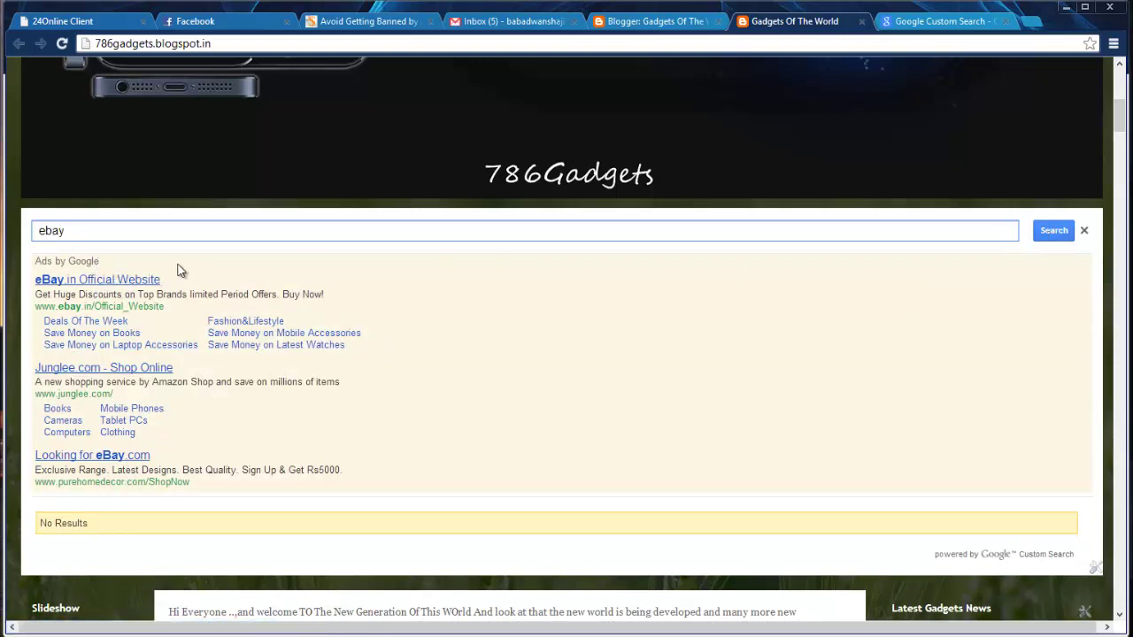
pyautogui.moveTo(69, 231); pyautogui.dragTo(38, 233)
pyautogui.press('BackSpace')
pyautogui.click(1083, 232)
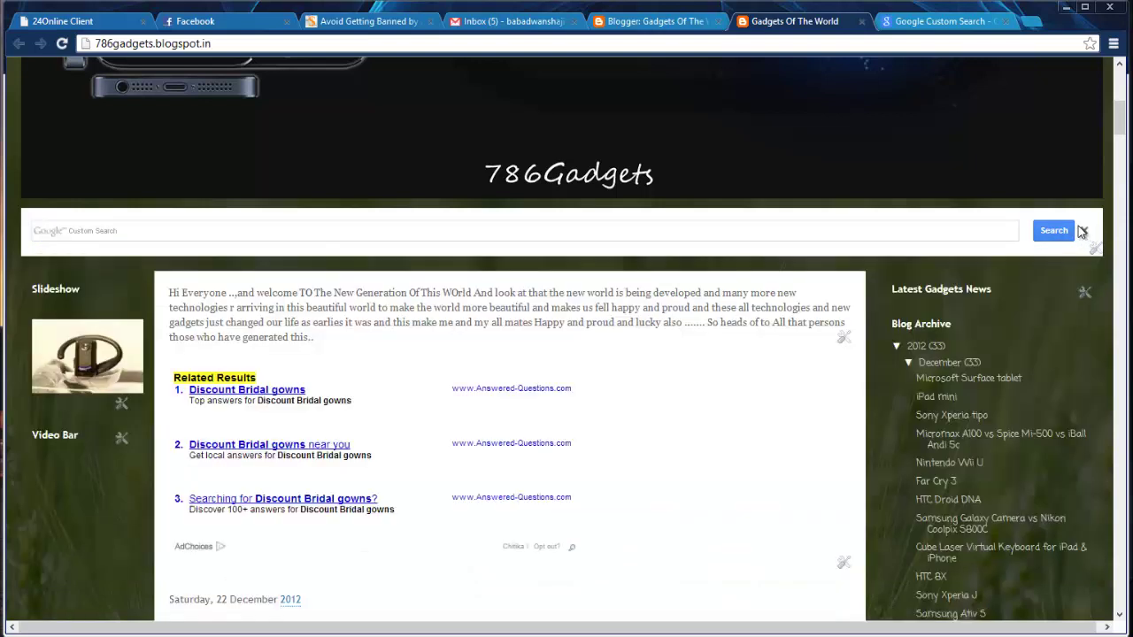